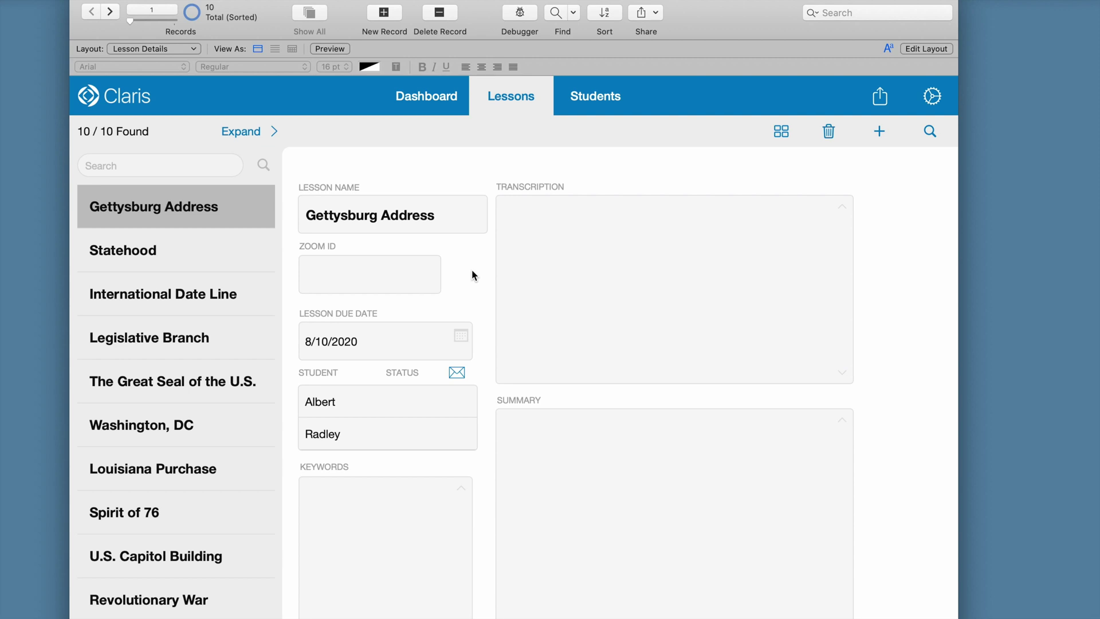
# Check that the lesson's Transcription, Summary and Keywords fields are still empty
pyautogui.click(637, 300)
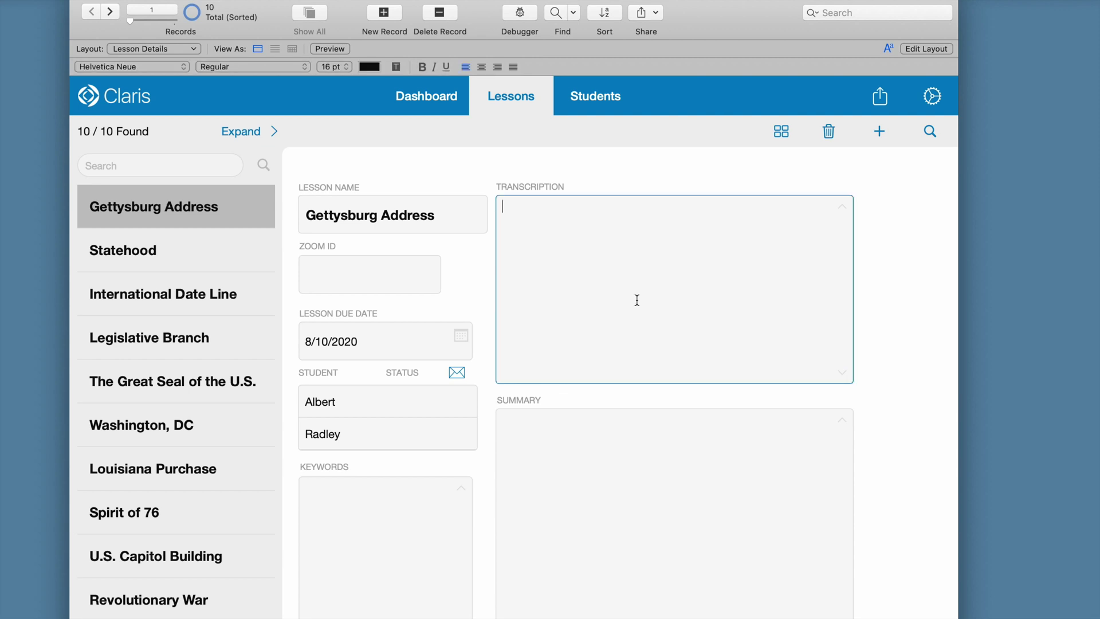
pyautogui.click(612, 455)
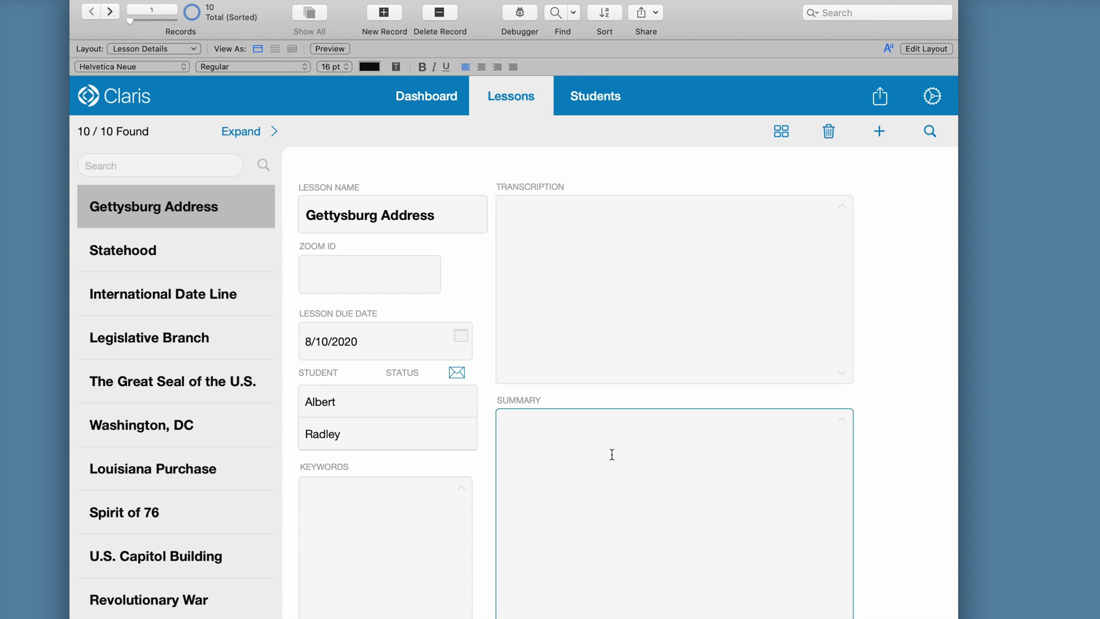
pyautogui.click(365, 512)
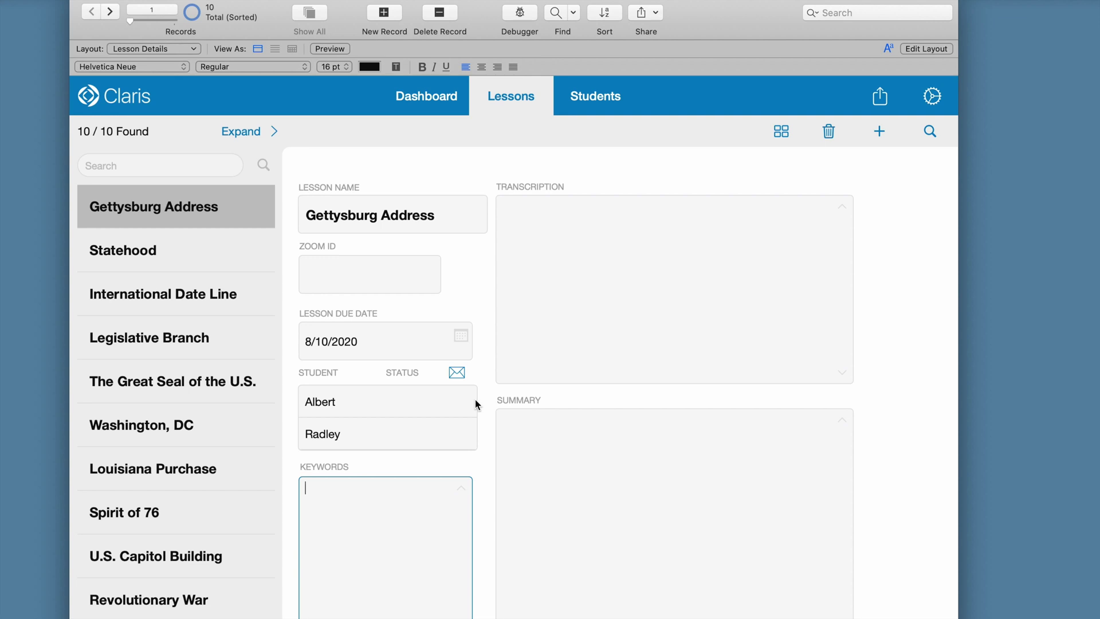
# Paste the meeting ID into the Zoom ID field, commit the record, and cancel the paused script
pyautogui.click(350, 278)
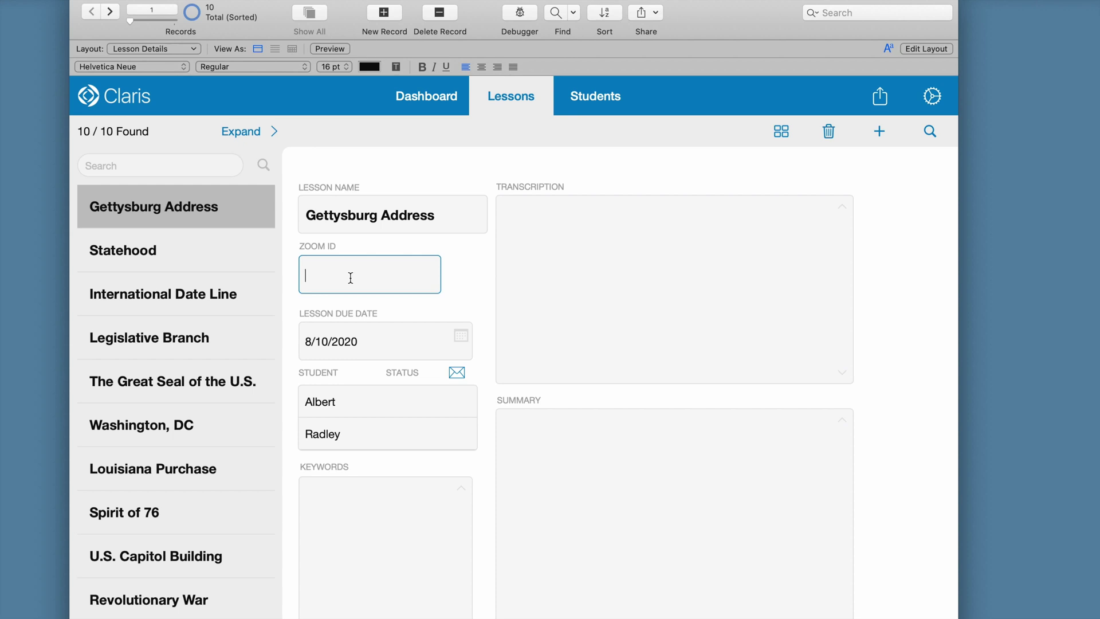
pyautogui.press('super+v')
pyautogui.click(480, 272)
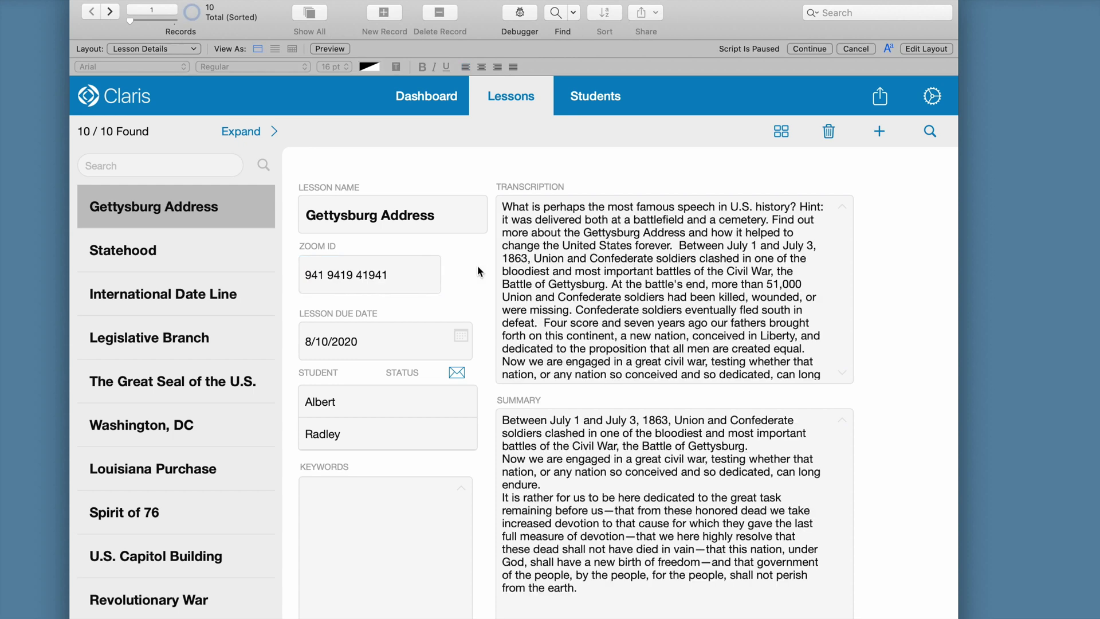
pyautogui.press('super+period')
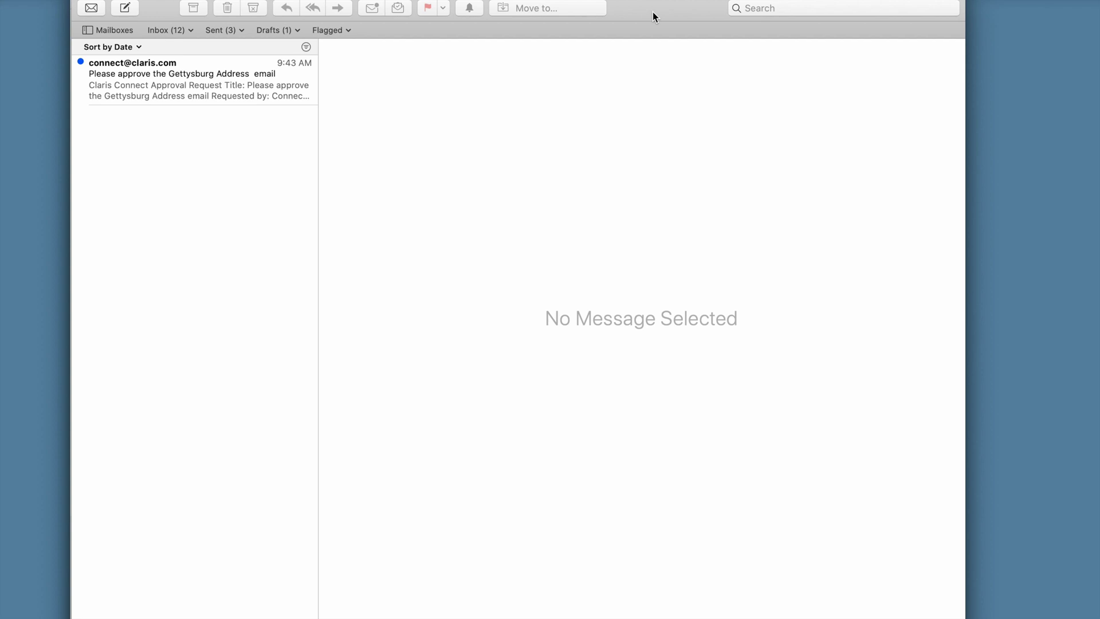
# Approve the Claris Connect request to send the Gettysburg Address lesson email
pyautogui.click(169, 91)
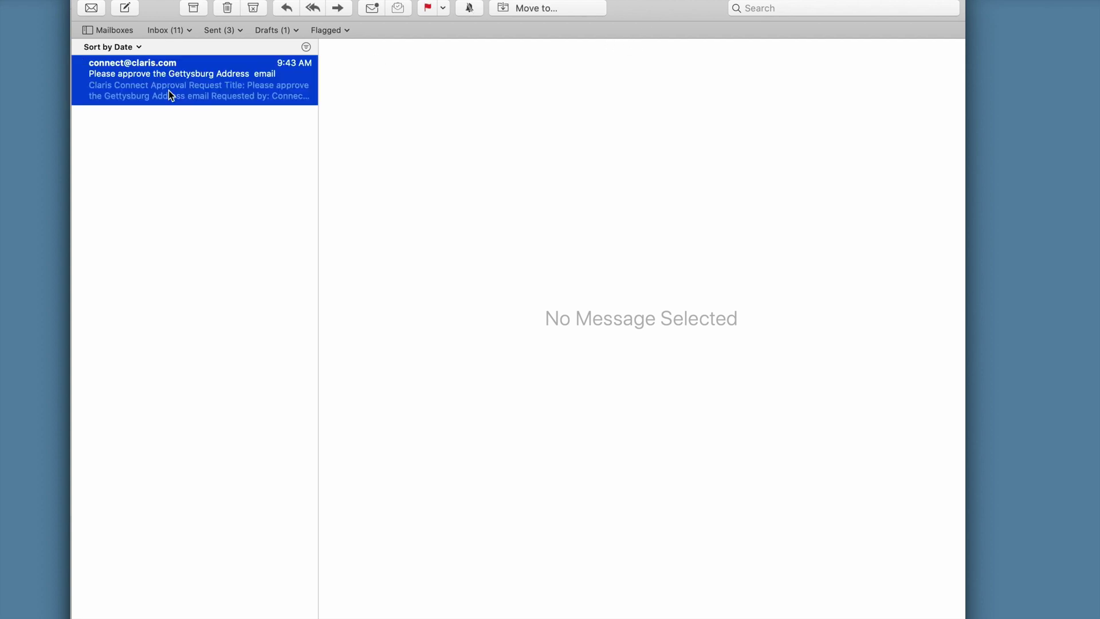
pyautogui.scroll(-5, 800, 335)
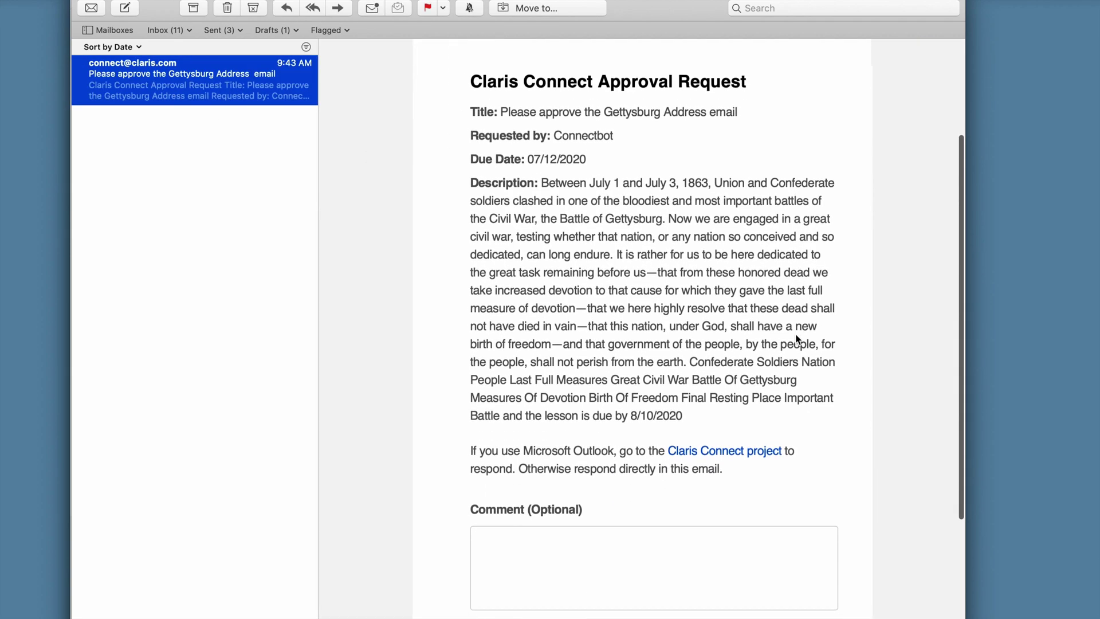
pyautogui.scroll(-4, 733, 334)
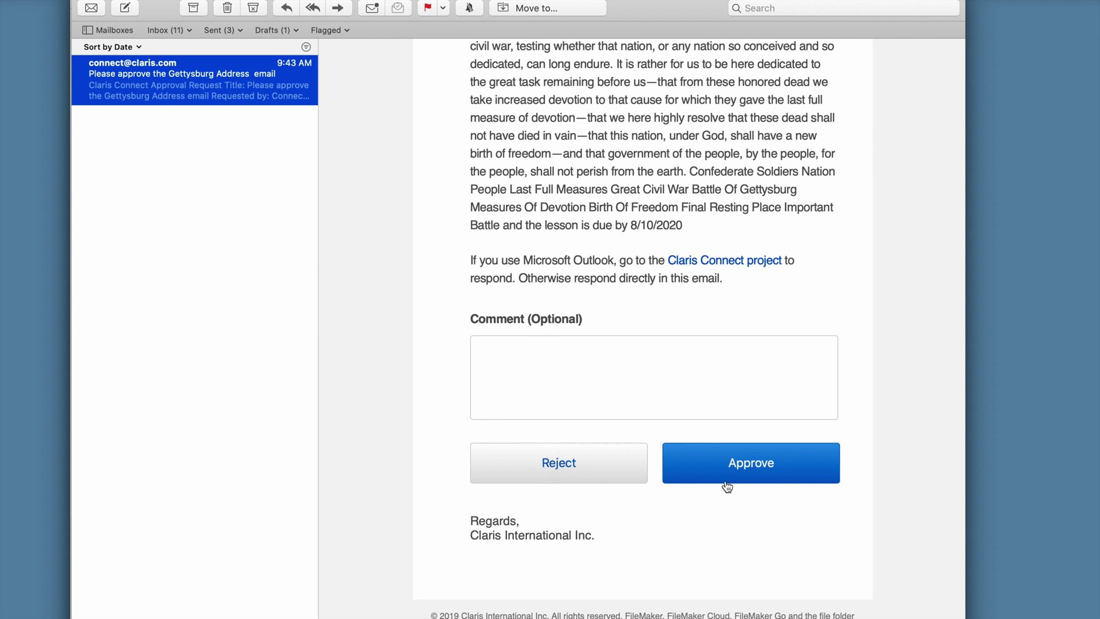
pyautogui.click(752, 466)
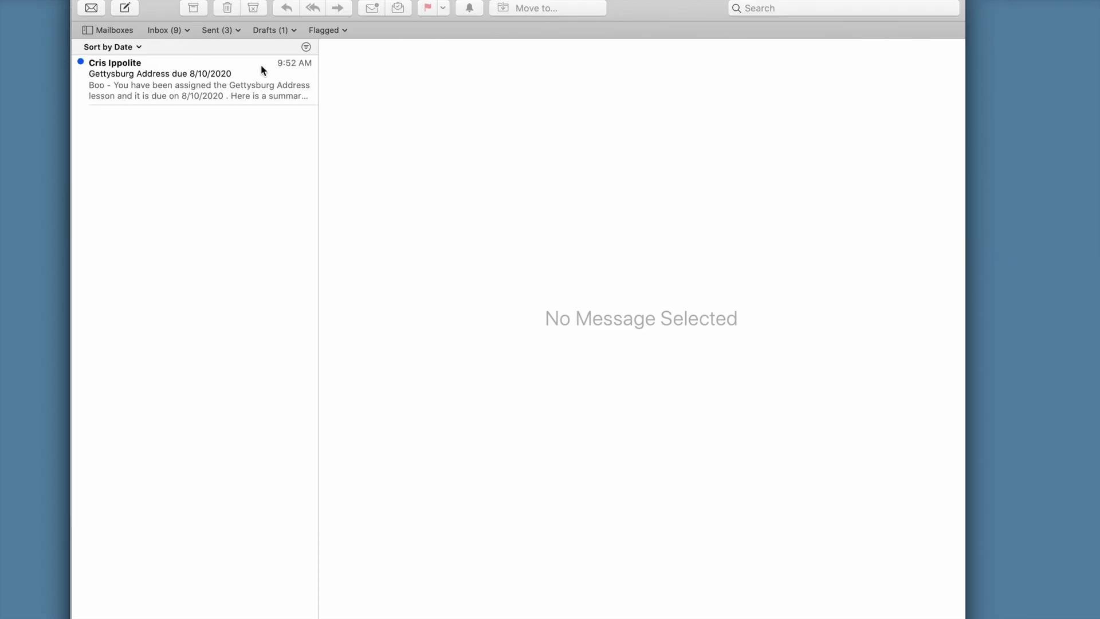
# Read the 'Gettysburg Address due 8/10/2020' assignment email in the inbox
pyautogui.click(239, 73)
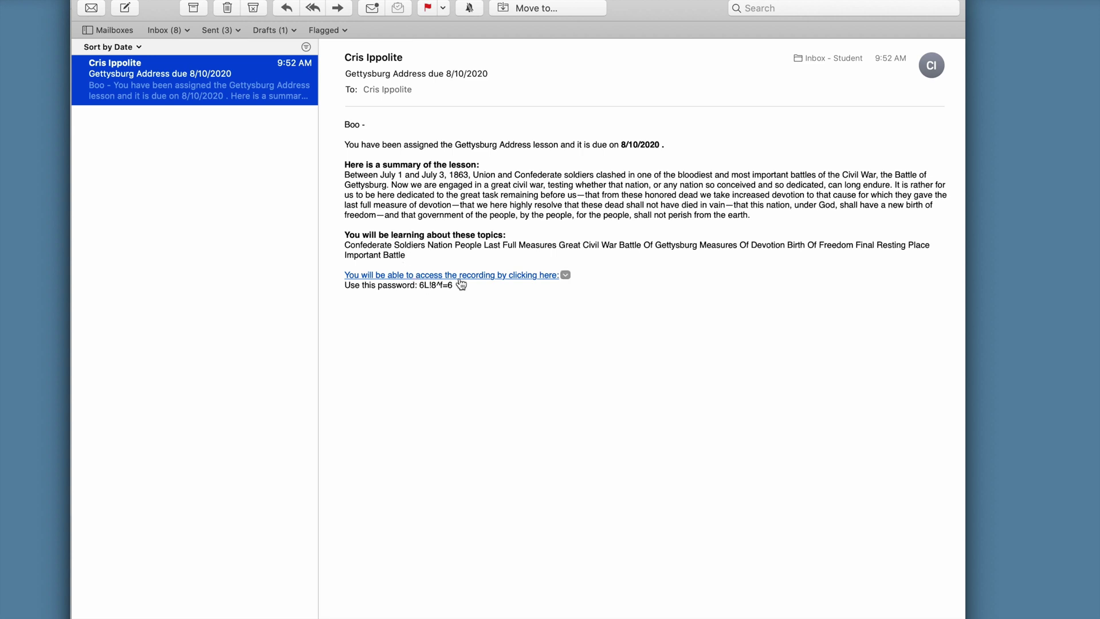
pyautogui.moveTo(461, 284)
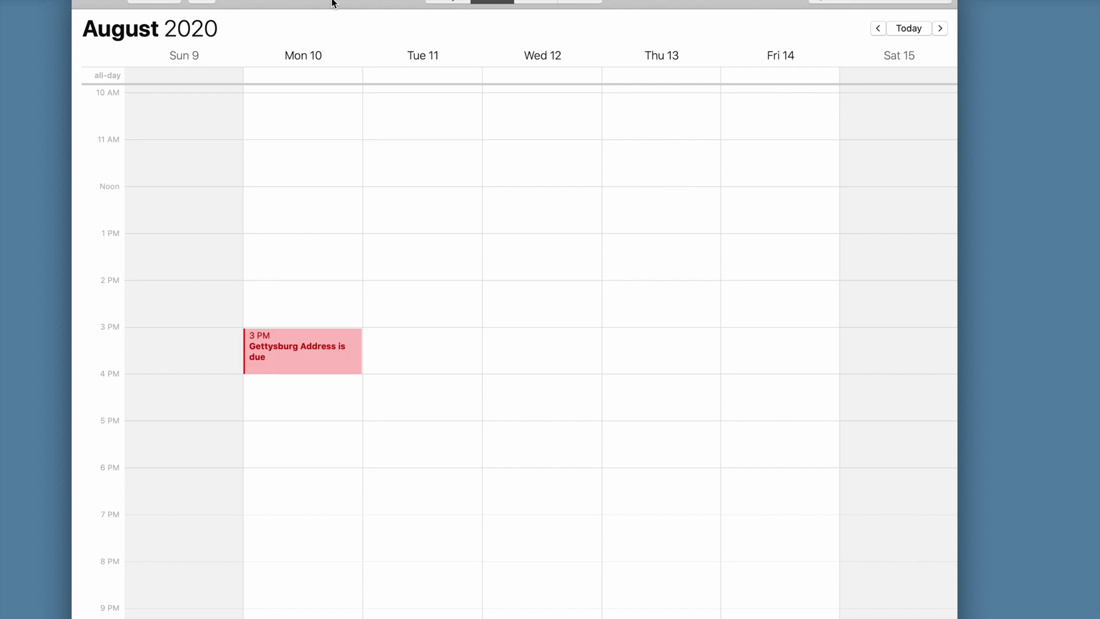
# Open the 3 PM 'Gettysburg Address is due' event on Monday, August 10 to view its details
pyautogui.doubleClick(326, 342)
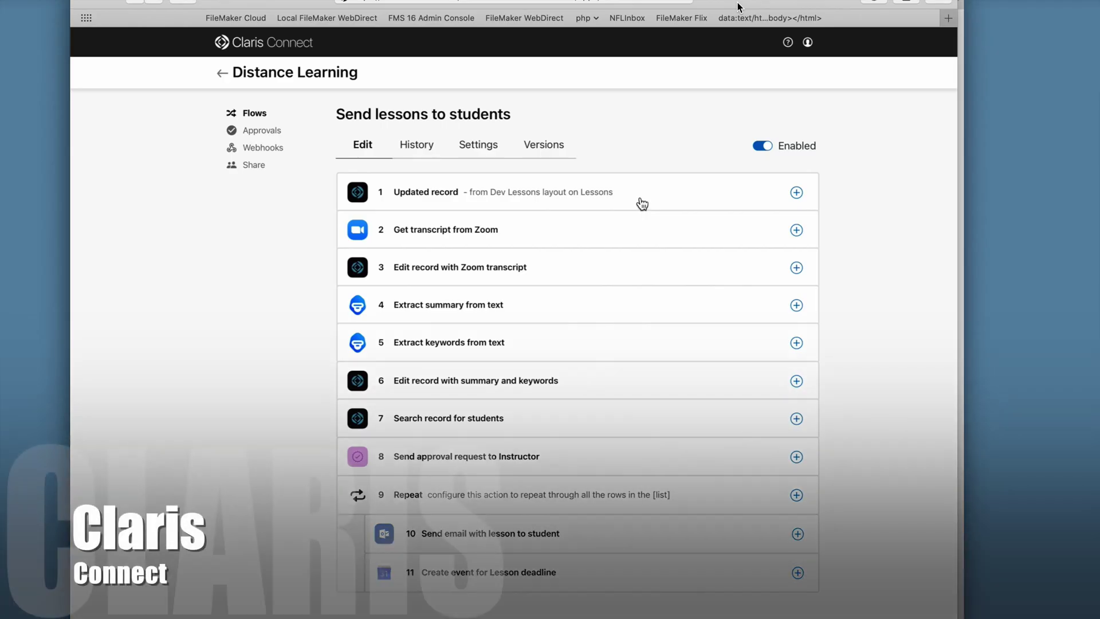
# Set the updated-record trigger to the Dev Lessons layout with a ZoomID condition, and save
pyautogui.click(641, 202)
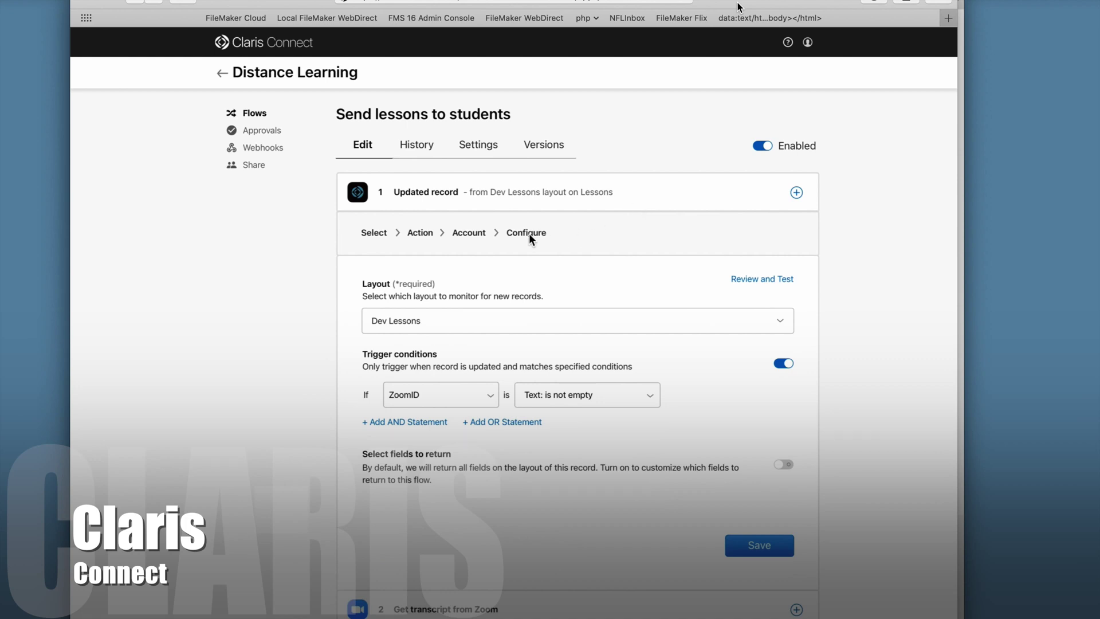
pyautogui.click(424, 239)
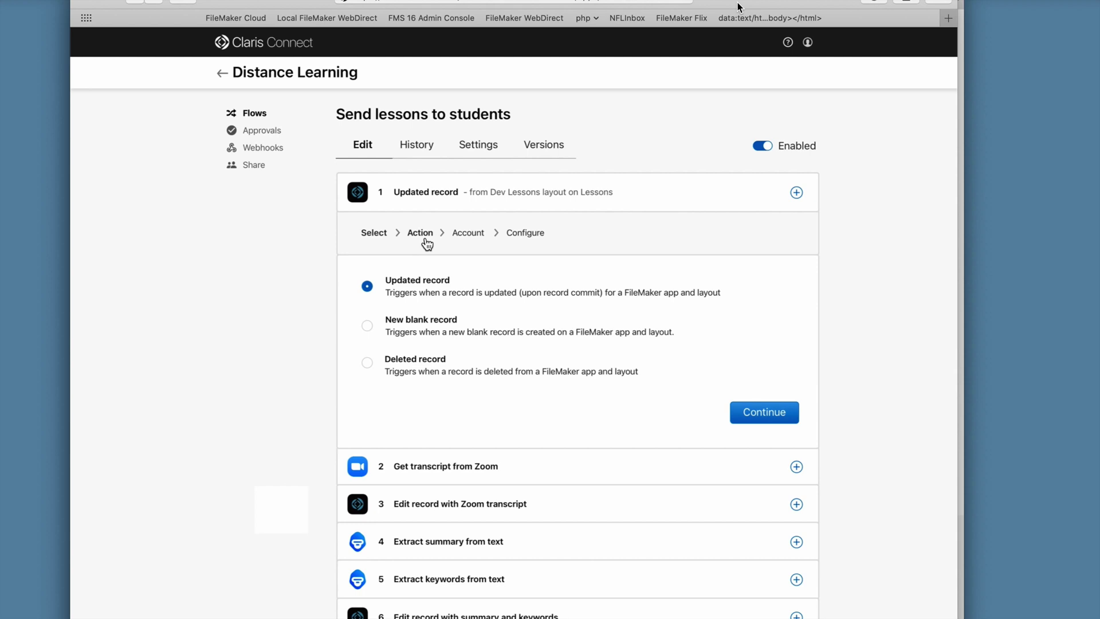
pyautogui.click(544, 239)
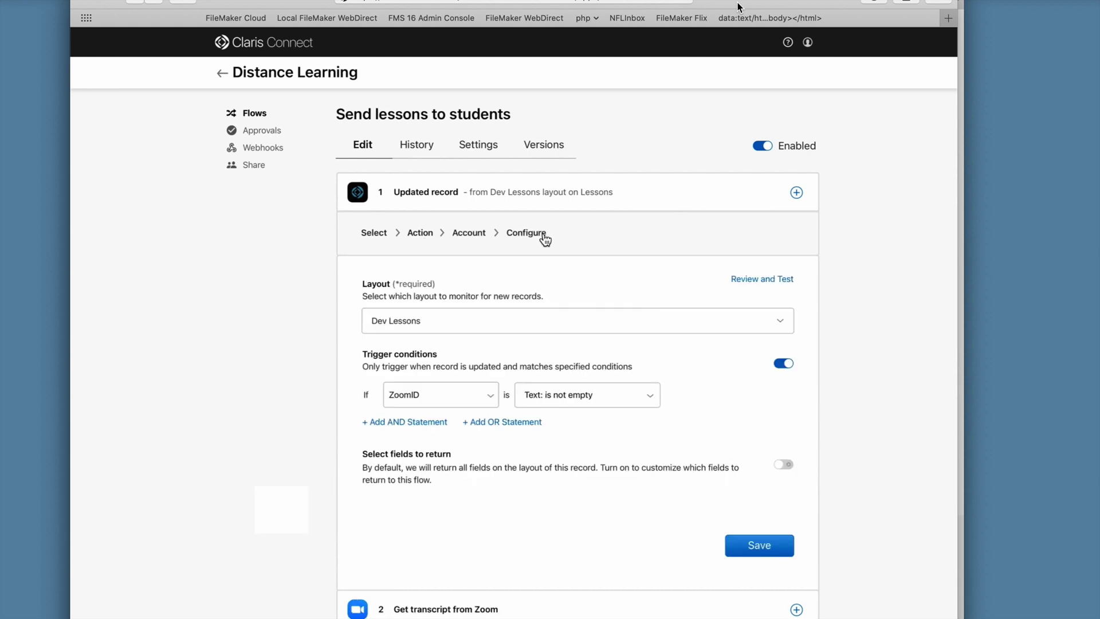
pyautogui.click(544, 321)
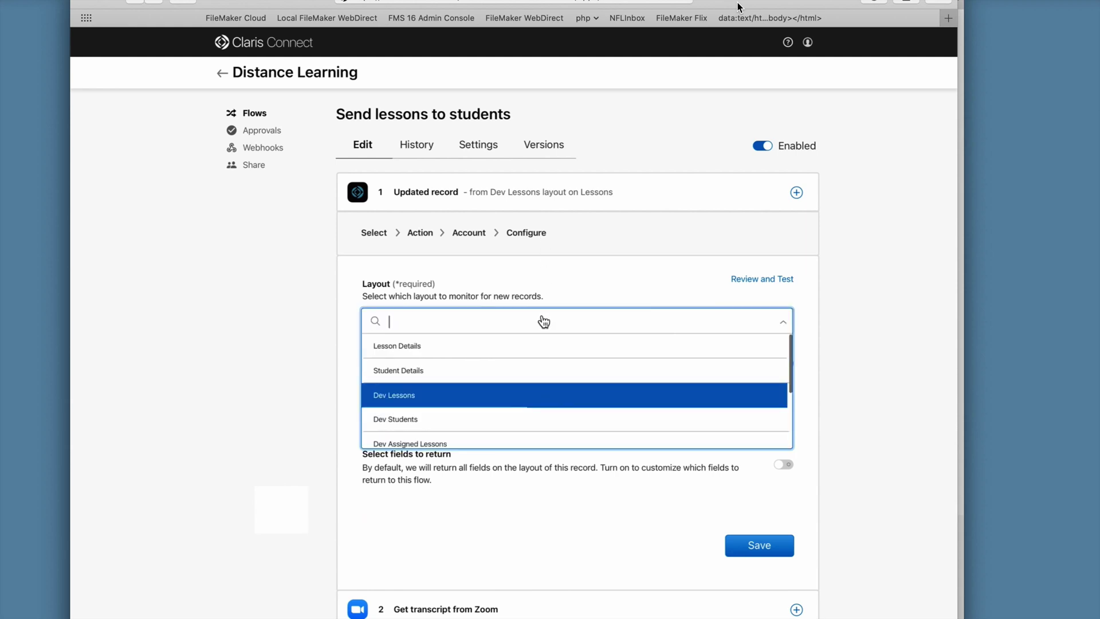
pyautogui.click(507, 402)
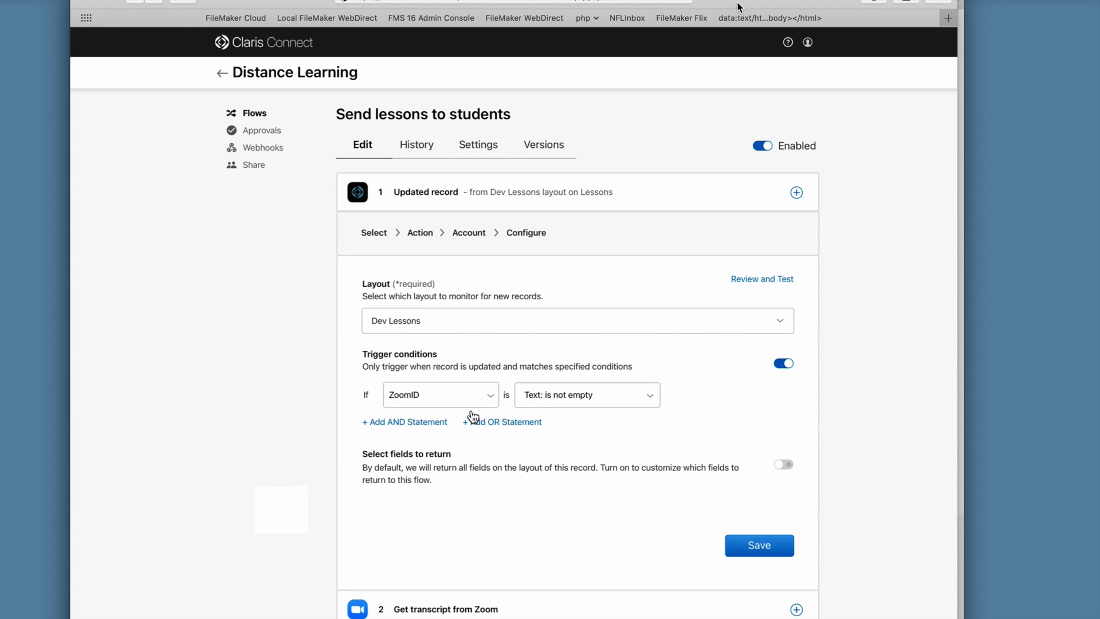
pyautogui.click(472, 406)
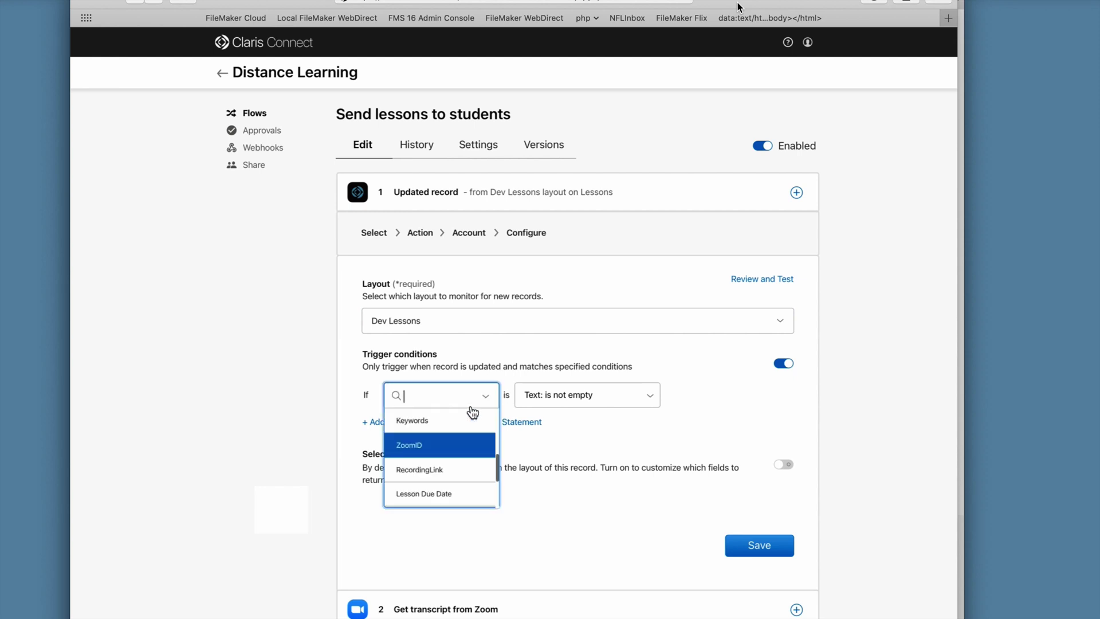
pyautogui.click(456, 452)
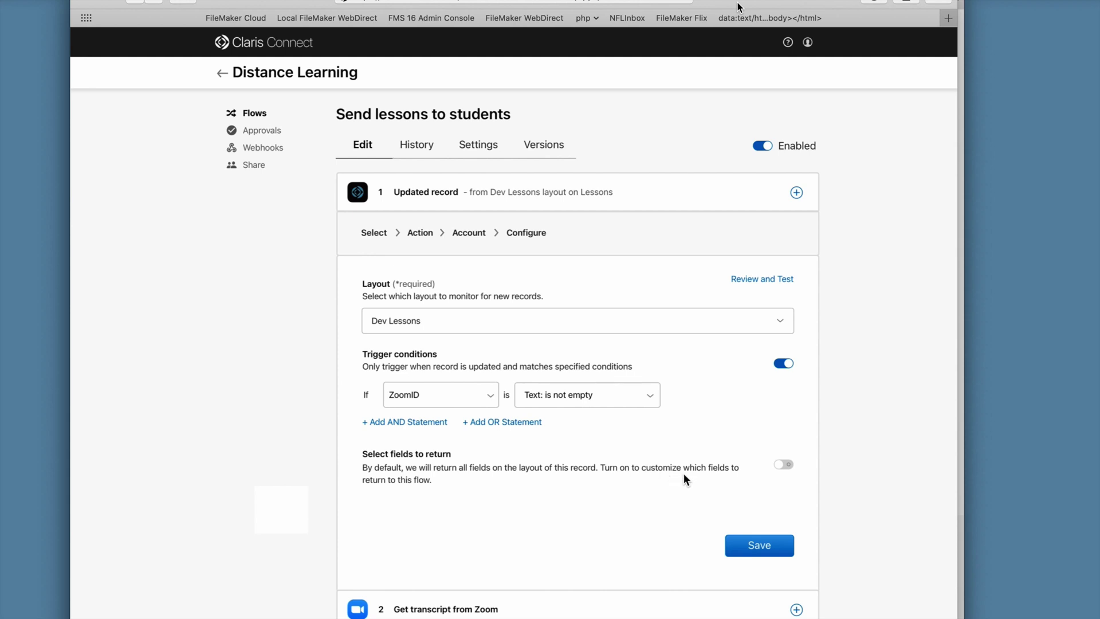
pyautogui.click(752, 544)
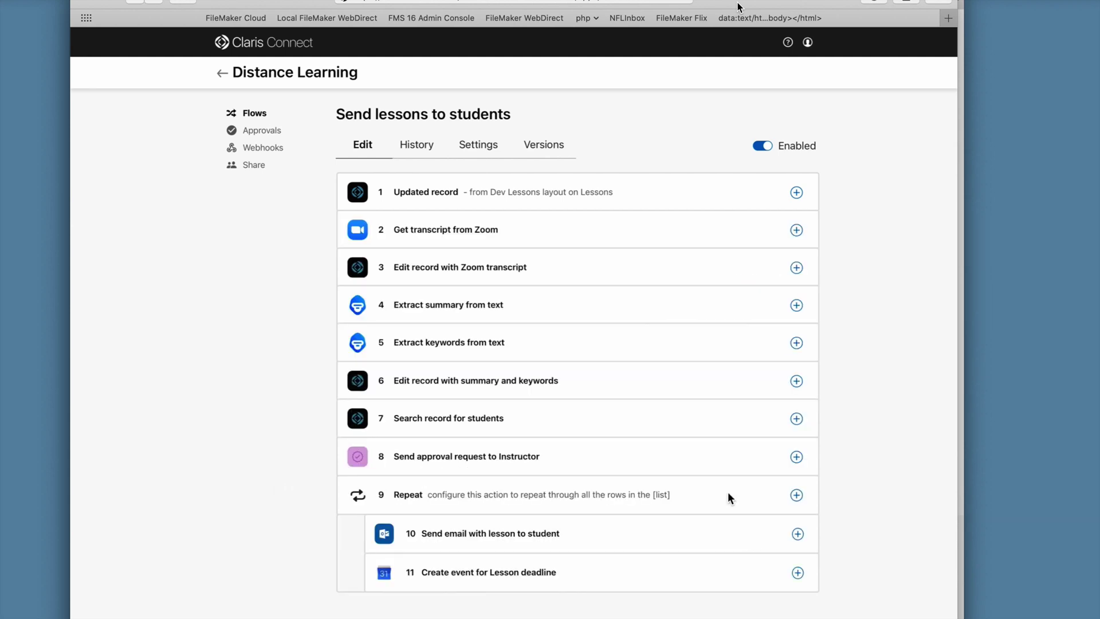
# Save the Zoom transcript step's meeting ID and the summary step's Step 2 transcript input
pyautogui.click(544, 235)
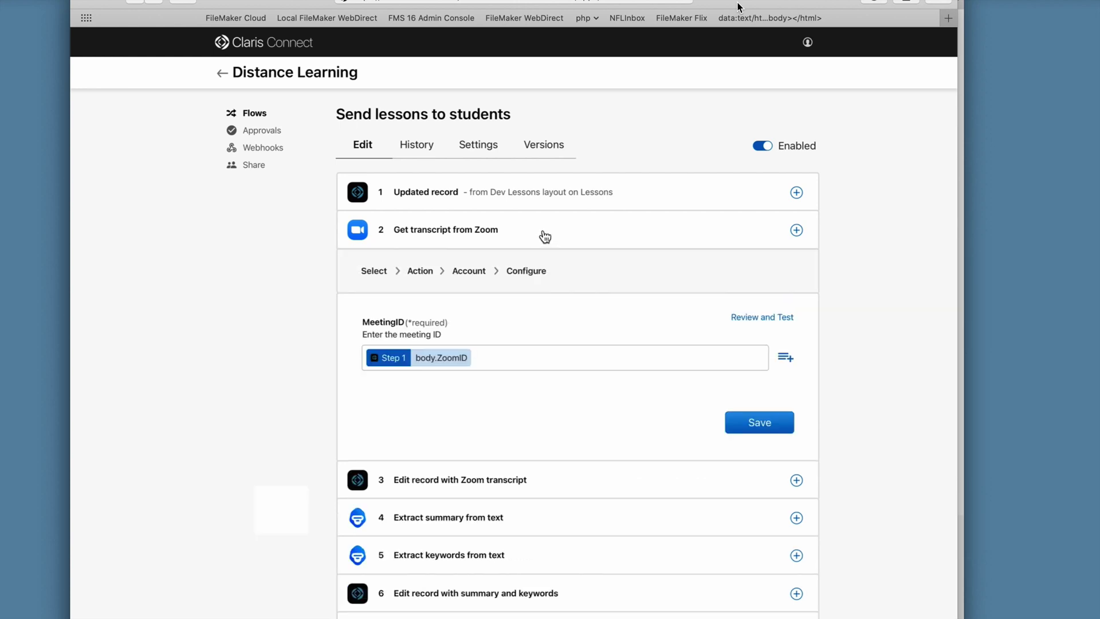
pyautogui.click(749, 427)
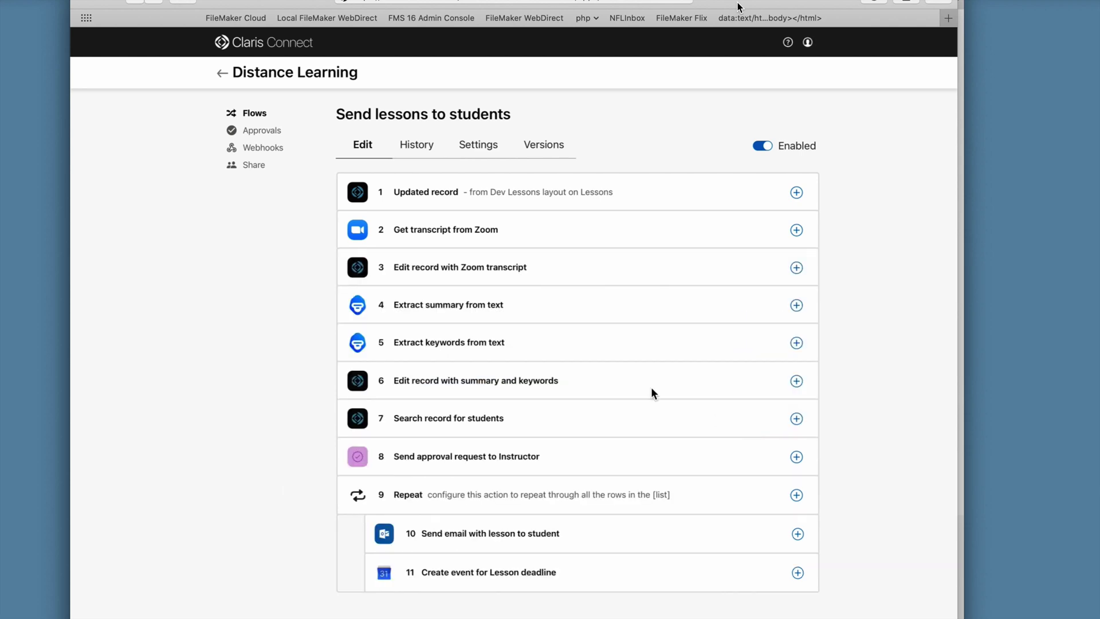
pyautogui.click(446, 305)
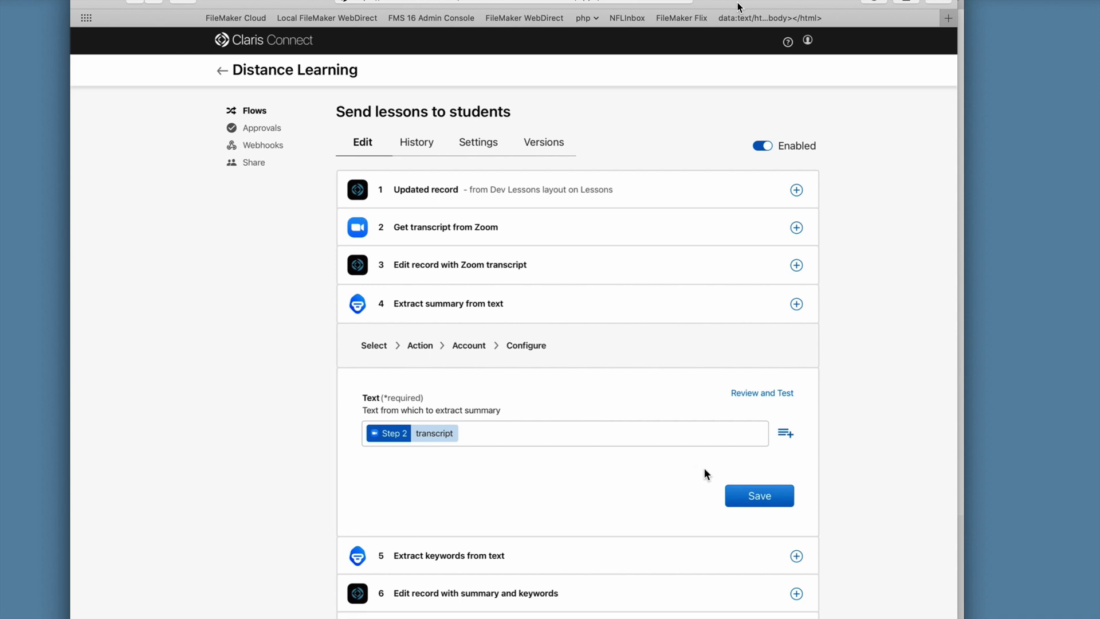
pyautogui.click(779, 503)
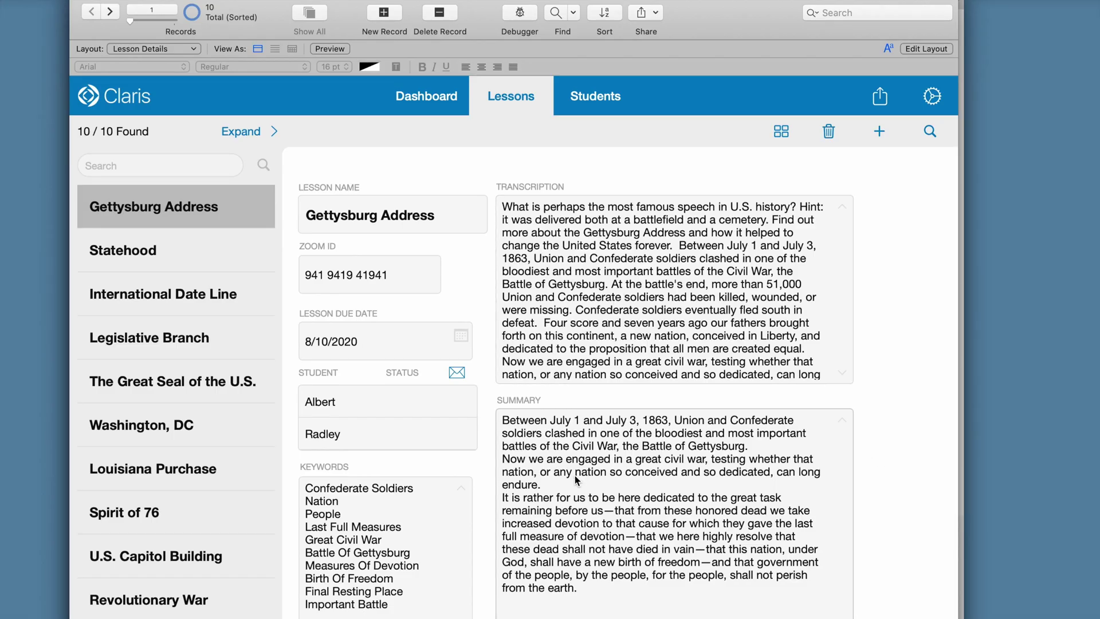
# Inspect the Gettysburg Address lesson's generated Summary and extracted Keywords fields
pyautogui.click(577, 480)
pyautogui.click(427, 502)
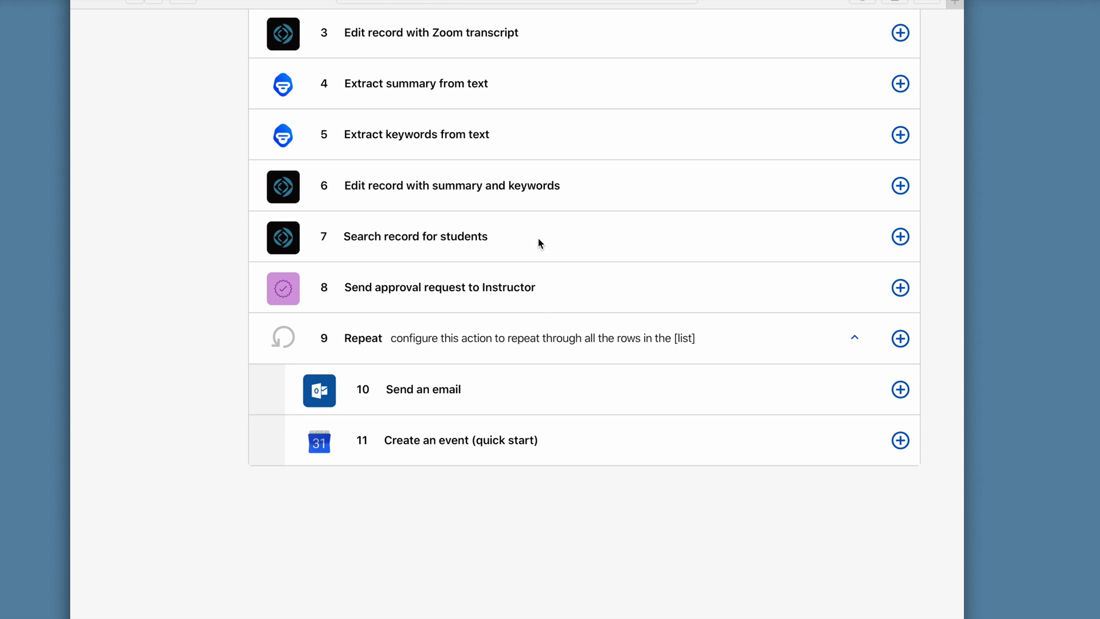
# Expand Repeat step 9 to show it loops over Step 7 response.data
pyautogui.click(525, 336)
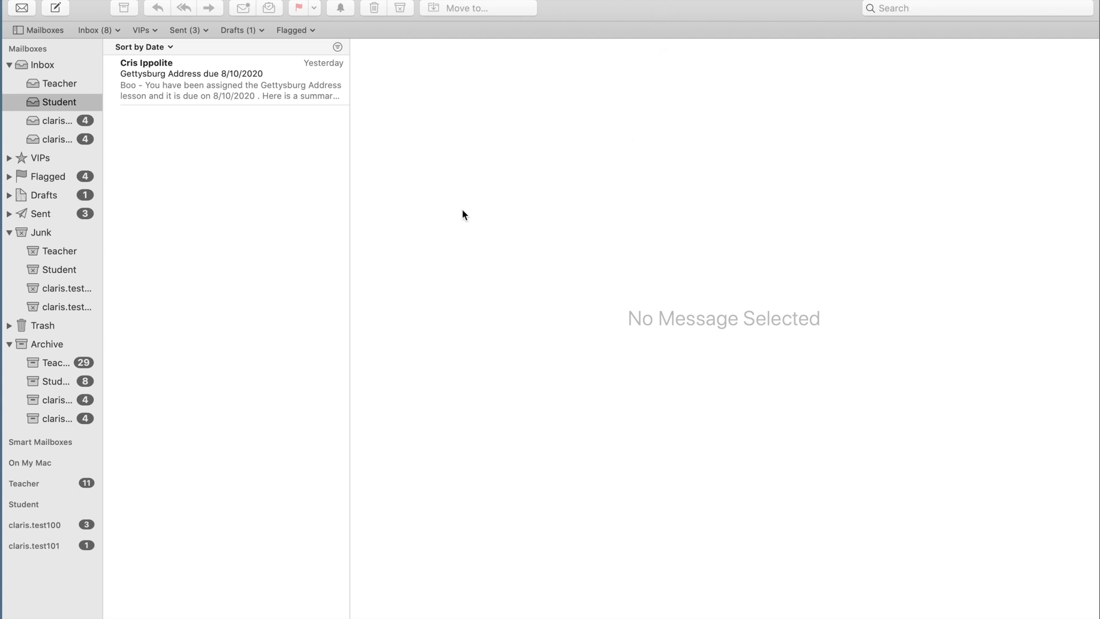
# Read the student's Gettysburg Address email, highlight the teacher note, and open the Teacher mailbox
pyautogui.click(227, 85)
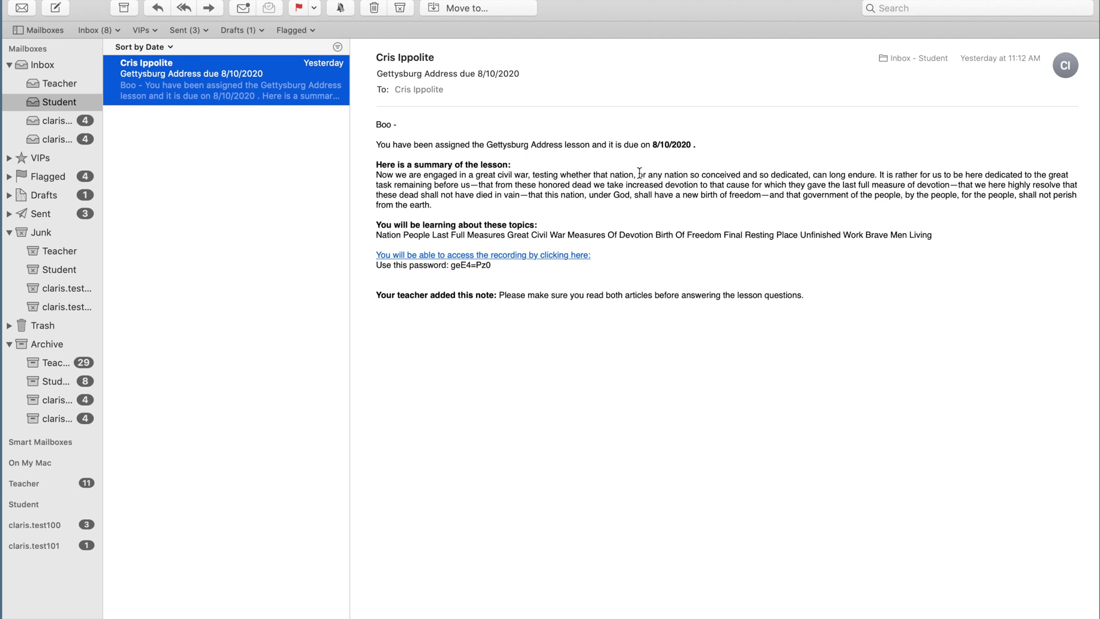
pyautogui.moveTo(805, 295); pyautogui.dragTo(500, 295)
pyautogui.press('super+c')
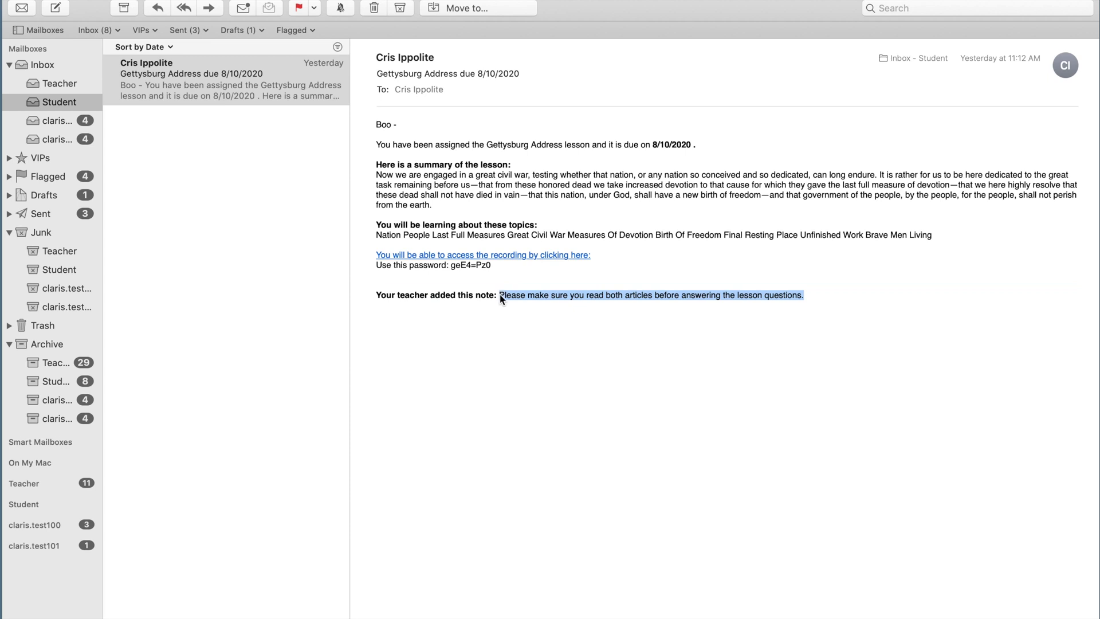
pyautogui.click(60, 82)
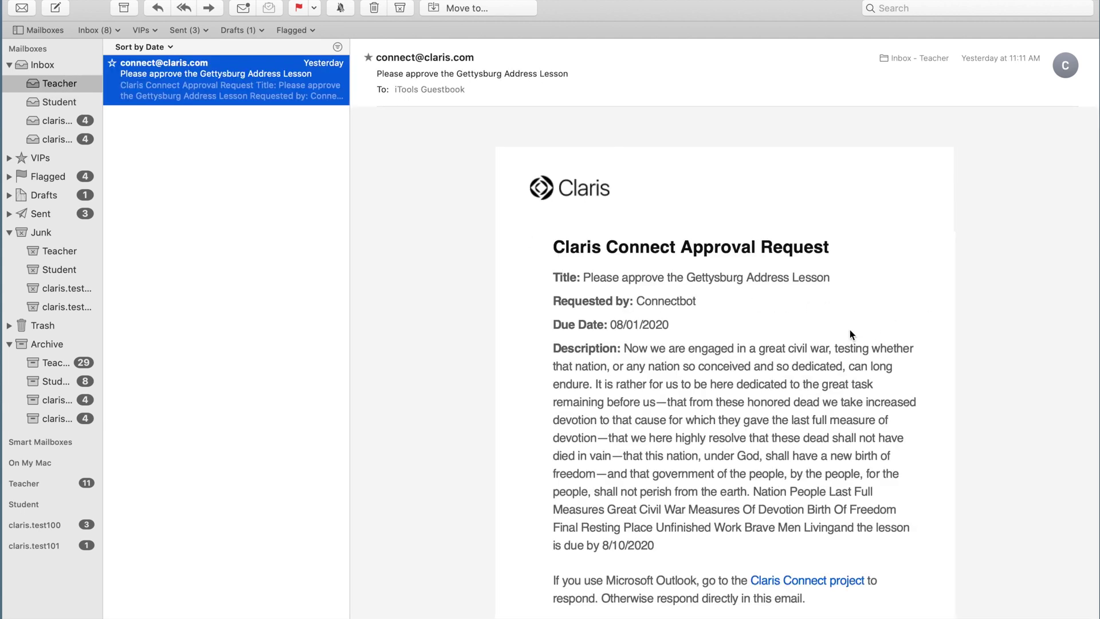
# Paste the note about reading both articles as the approval comment, then reopen the student's lesson email
pyautogui.scroll(-10, 851, 332)
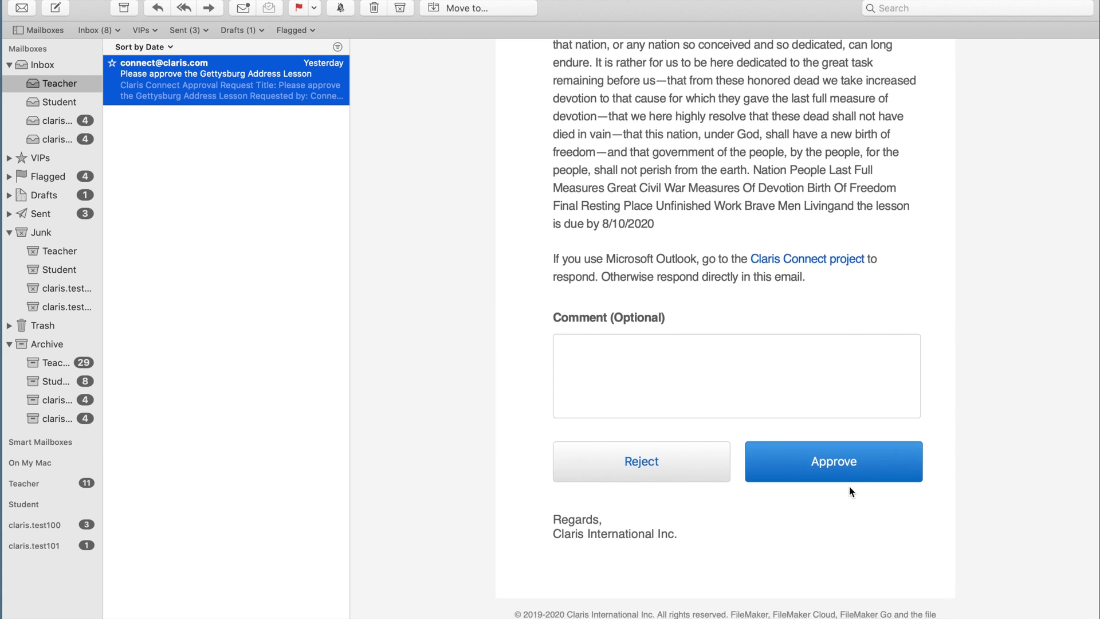
pyautogui.click(650, 376)
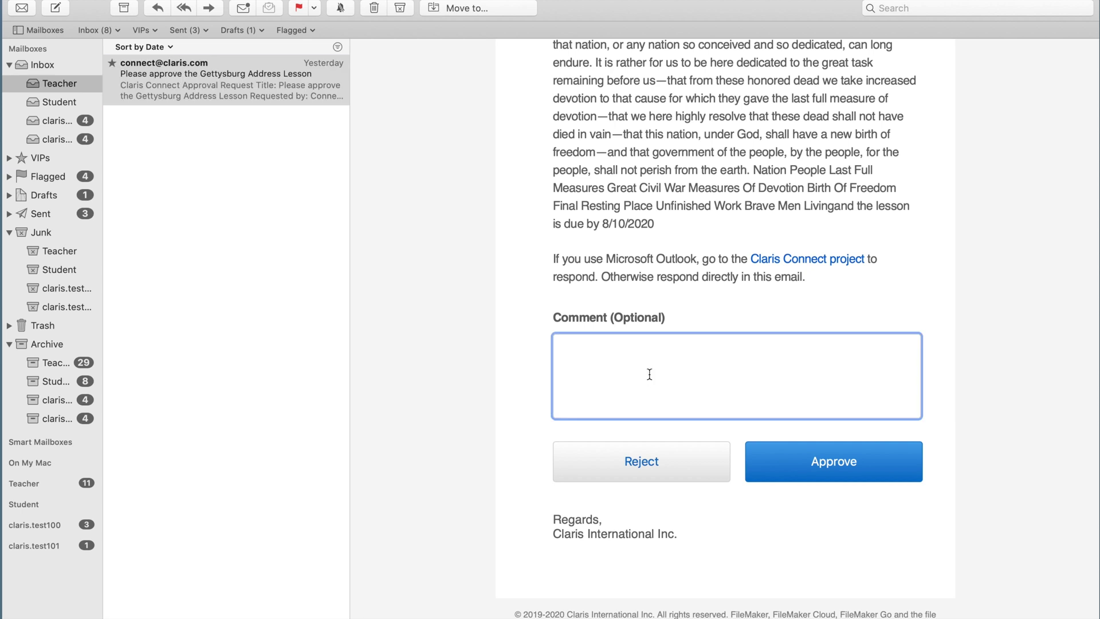
pyautogui.press('super+v')
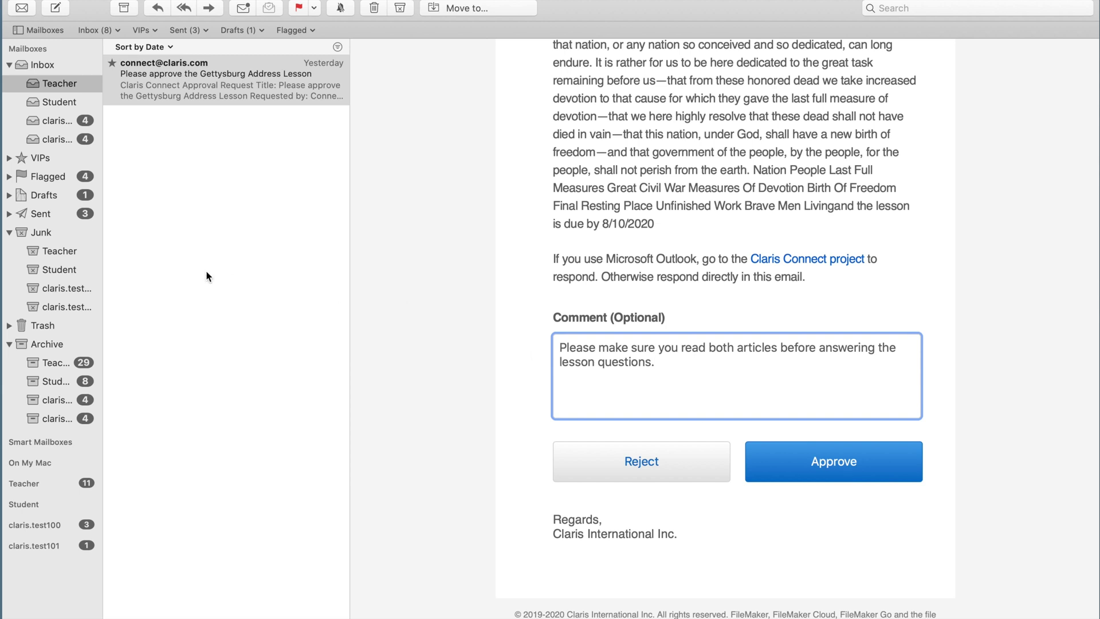
pyautogui.click(53, 101)
pyautogui.click(240, 94)
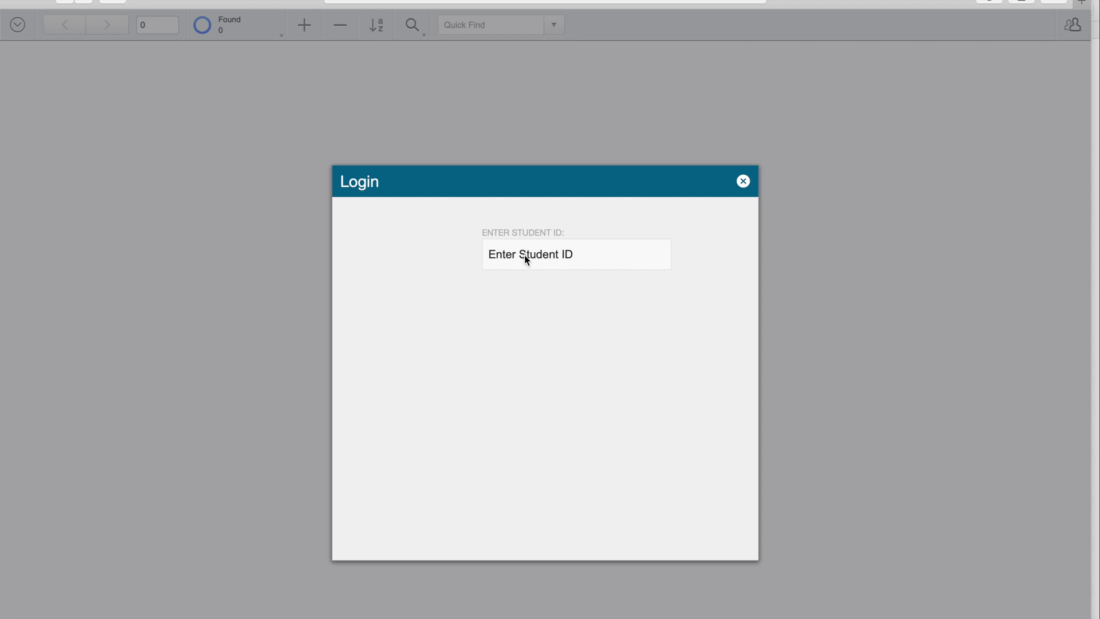
# Enter the student's ID to load their record, pick the frowning mood face, and select the description box
pyautogui.click(524, 256)
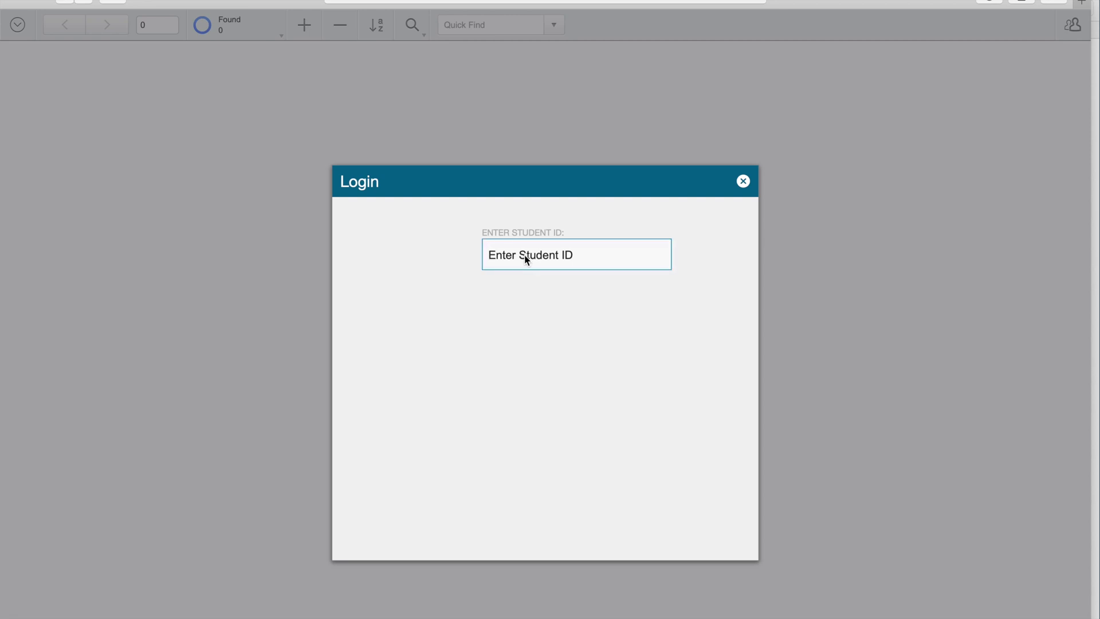
pyautogui.write('100123')
pyautogui.click(729, 268)
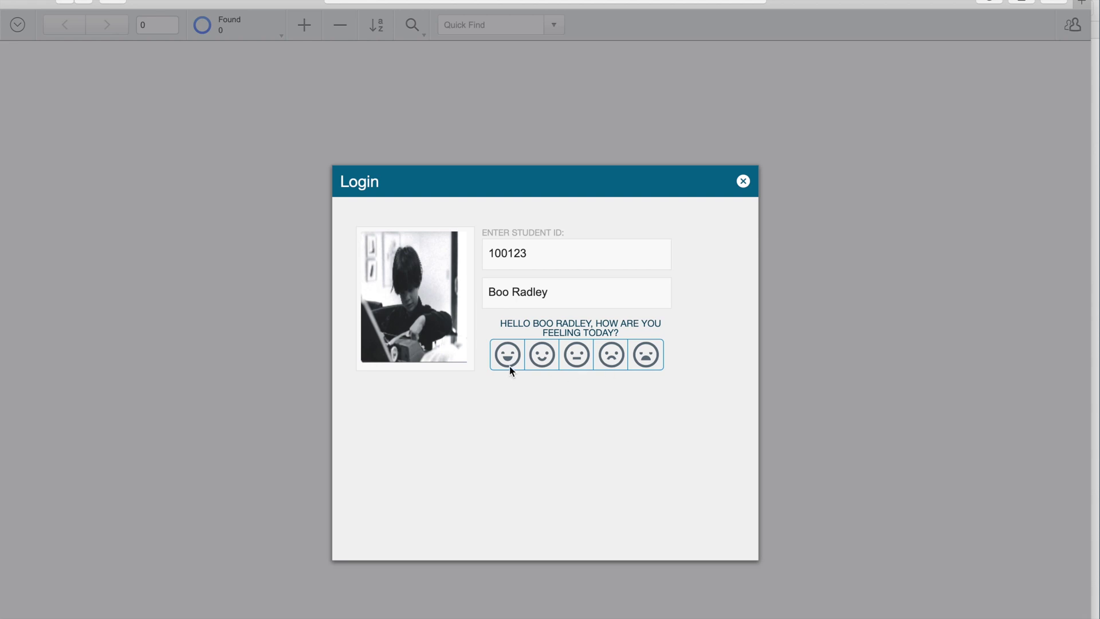
pyautogui.click(613, 358)
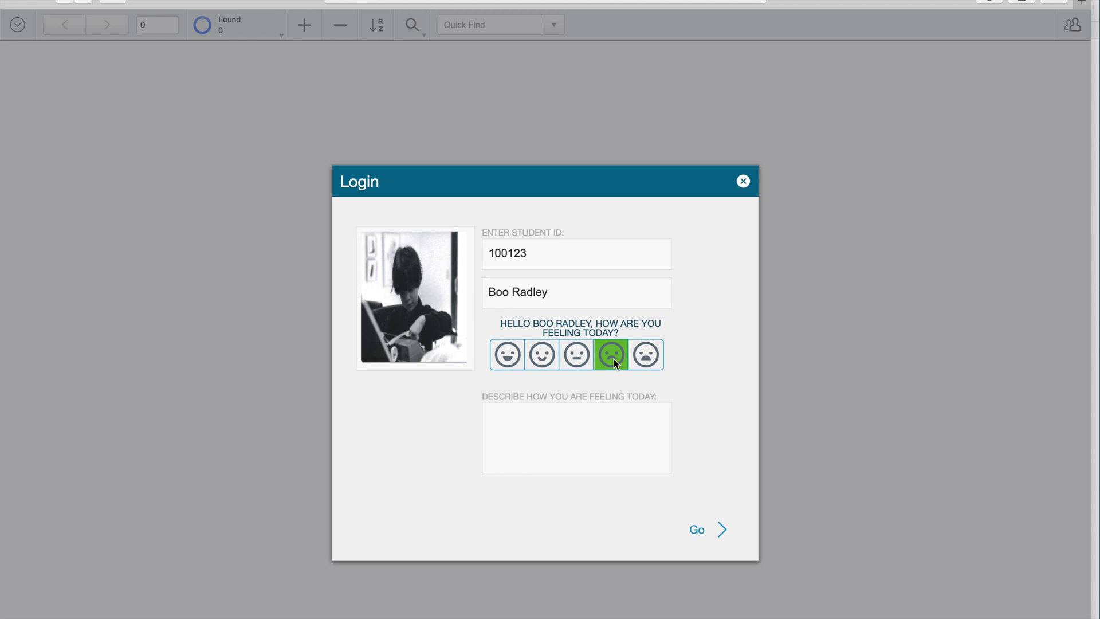
pyautogui.click(552, 426)
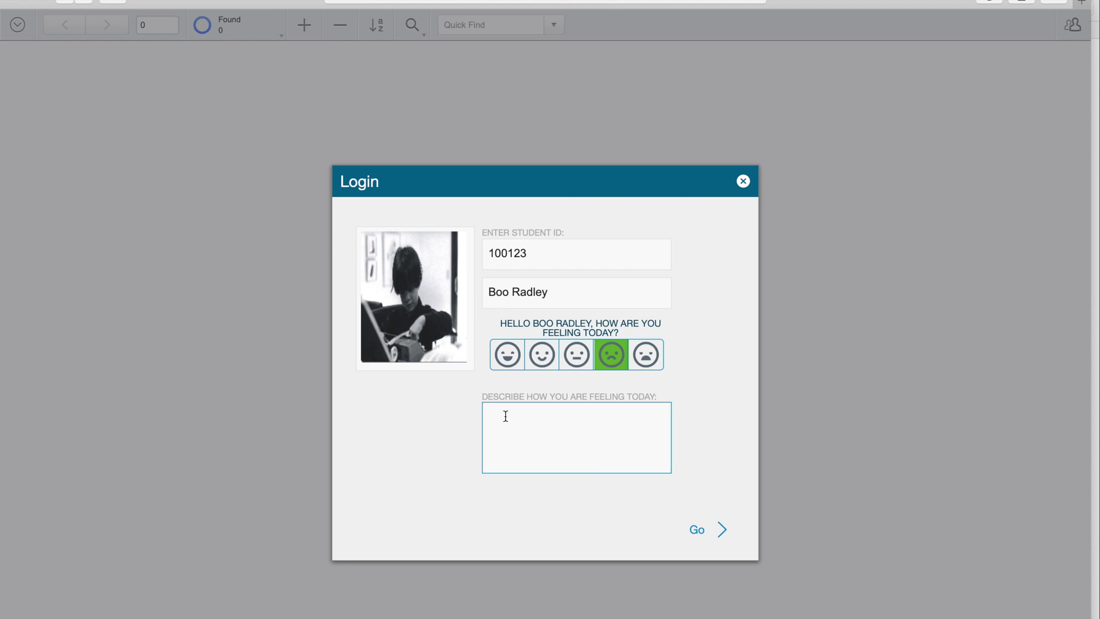
# Enter 'i was laughing on the bus', then replace it with 'I was bullied' to score Negative 50%
pyautogui.write('i was laughing on the bus')
pyautogui.click(692, 431)
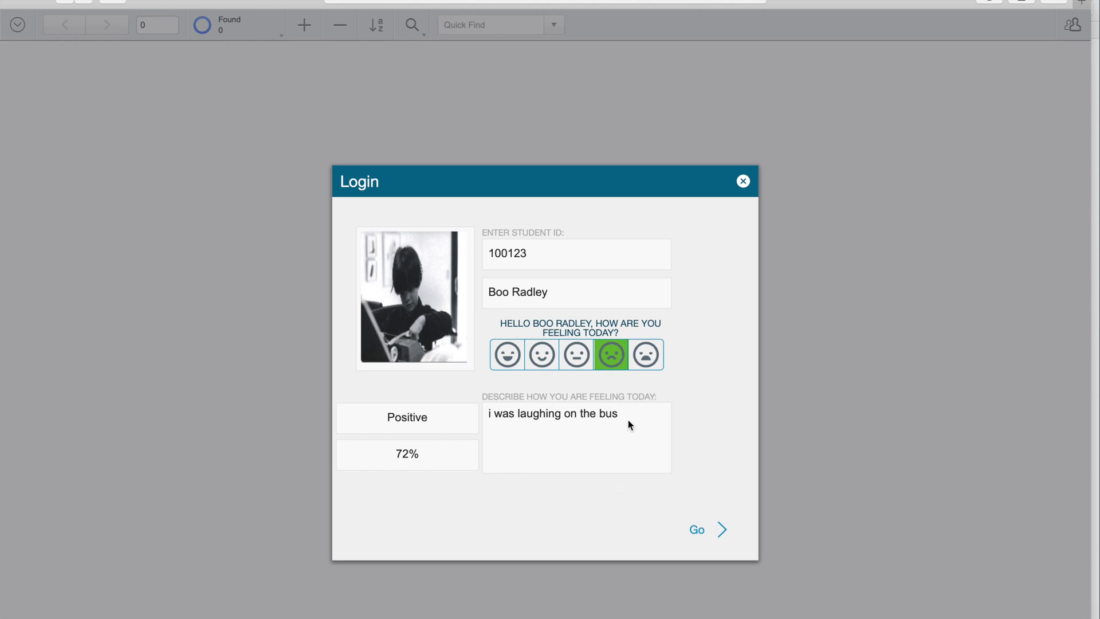
pyautogui.moveTo(628, 423); pyautogui.dragTo(468, 415)
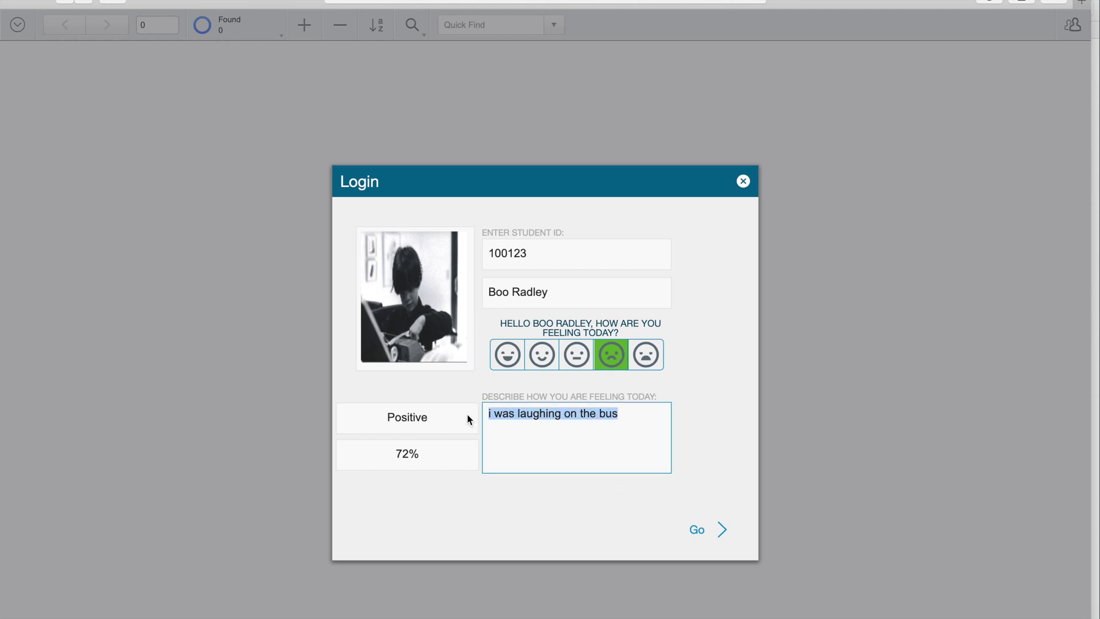
pyautogui.write('I was ')
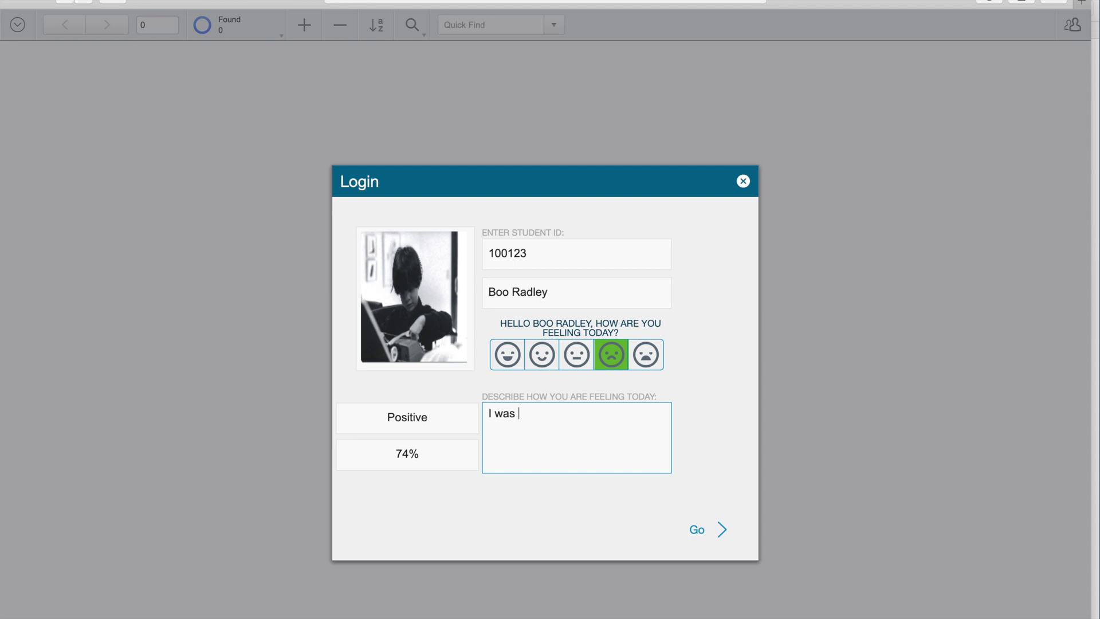
pyautogui.write('bullied')
pyautogui.click(721, 463)
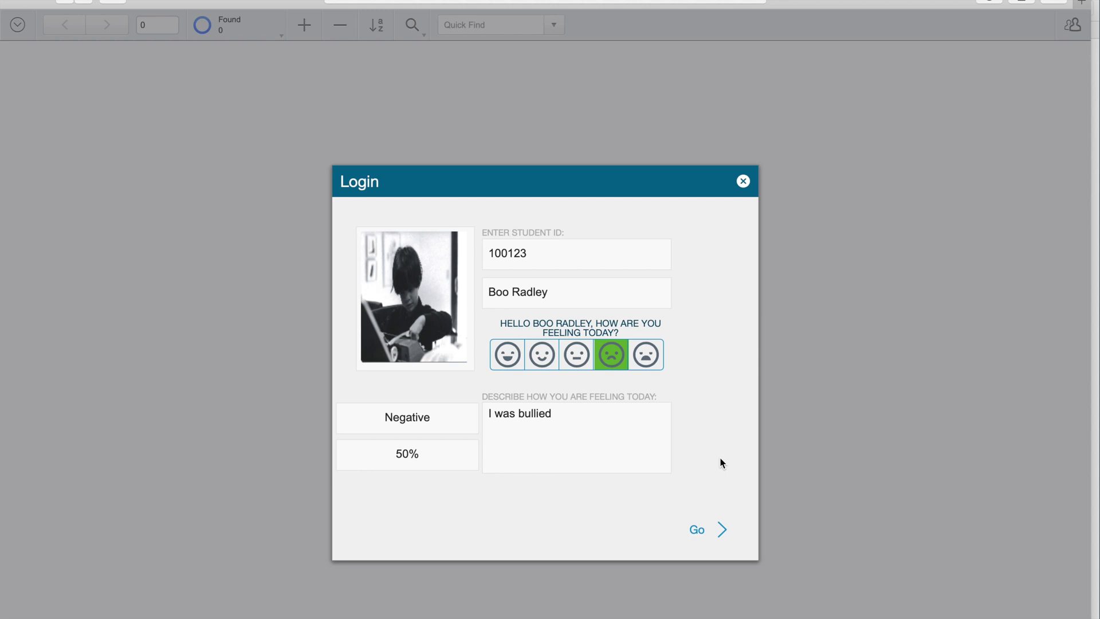
pyautogui.click(706, 533)
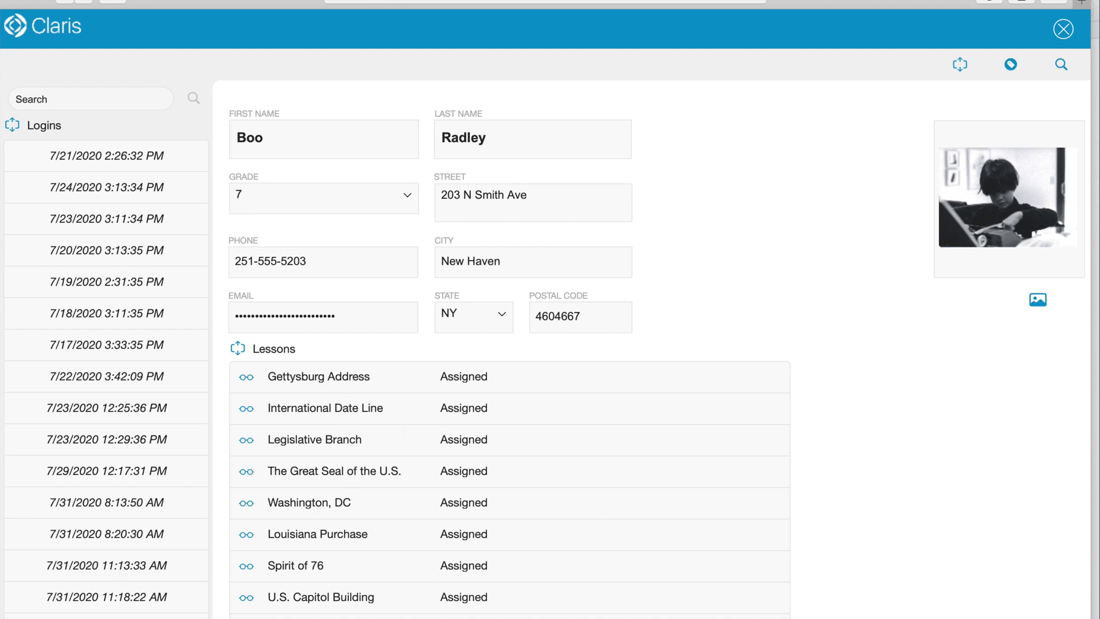
pyautogui.click(246, 379)
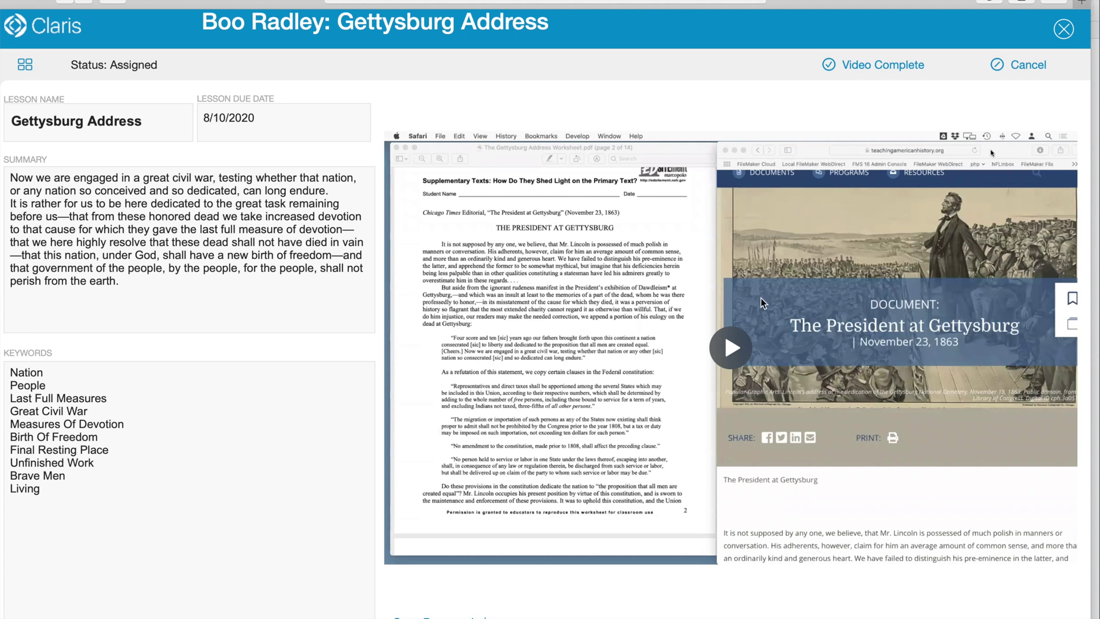
# Play, pause and resume the lesson video, then skip ahead to near its end
pyautogui.click(737, 352)
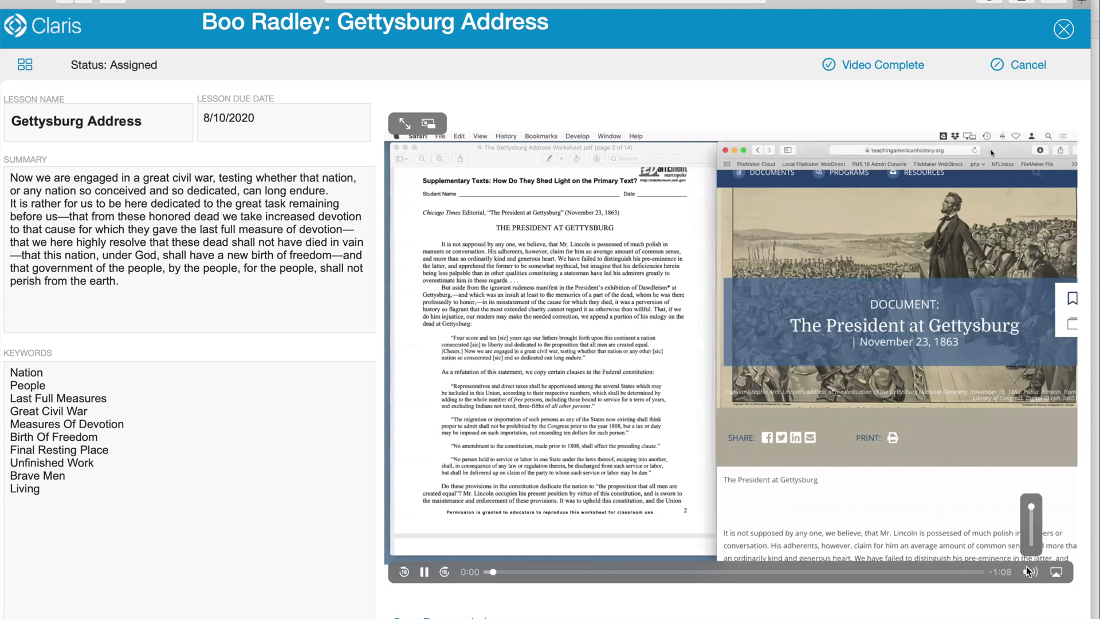
pyautogui.click(1029, 538)
pyautogui.moveTo(1030, 550)
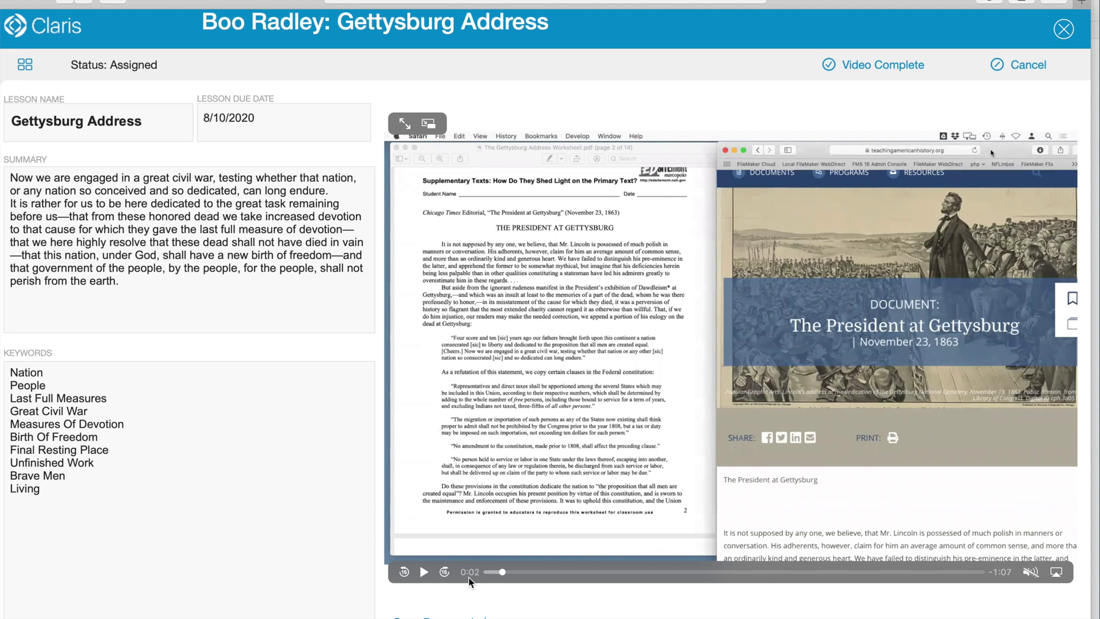
pyautogui.click(421, 572)
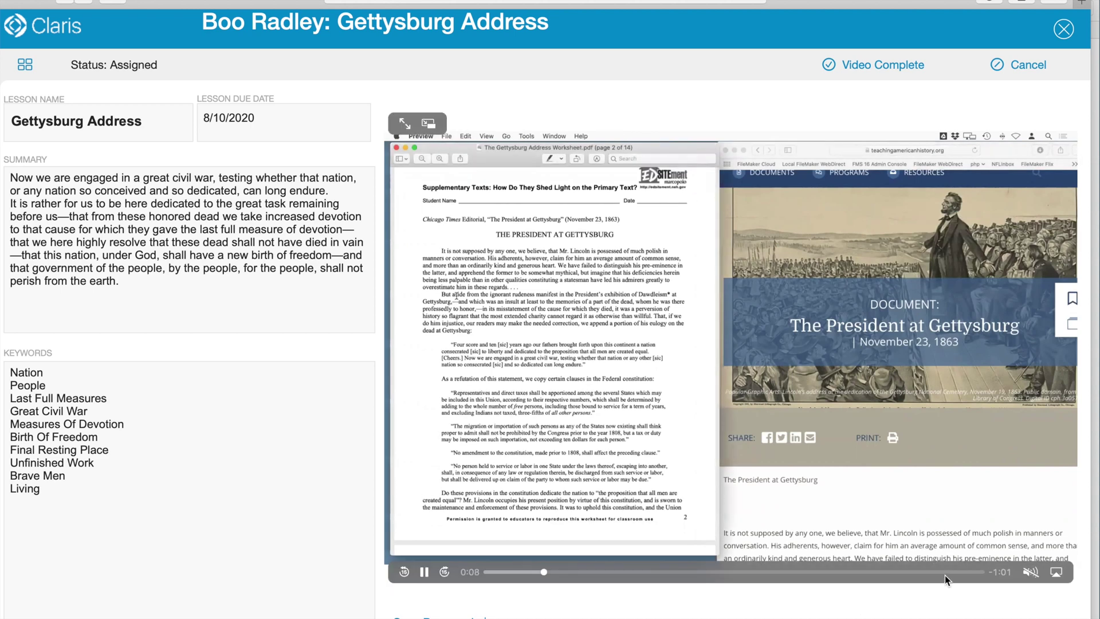
pyautogui.click(974, 572)
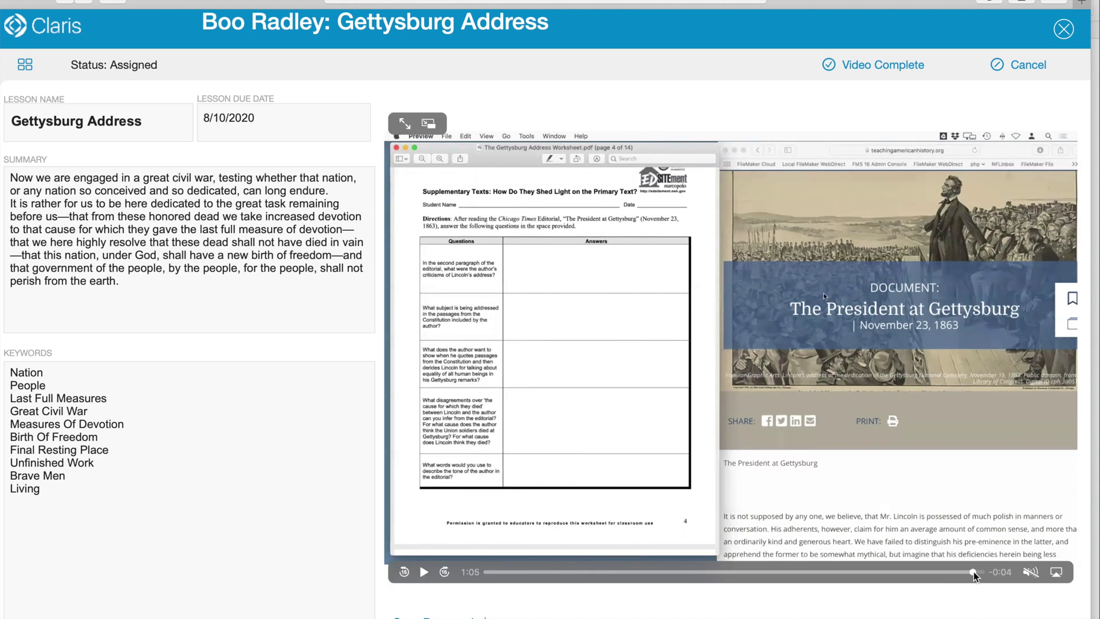
# Try full screen and picture-in-picture, return to the lesson, and mark the video watched
pyautogui.click(405, 124)
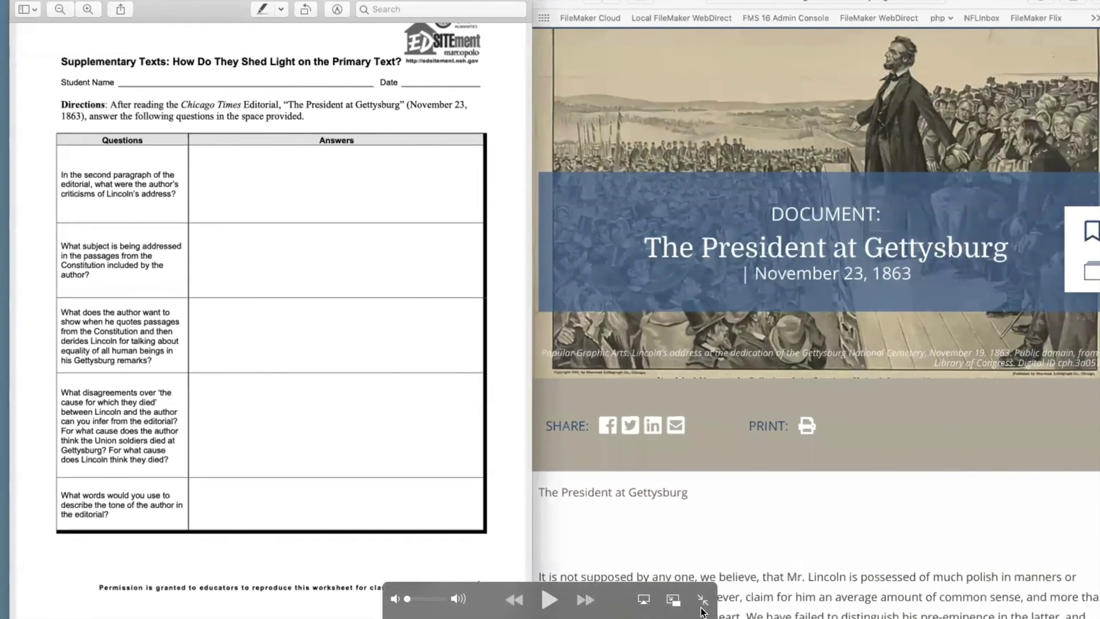
pyautogui.click(673, 600)
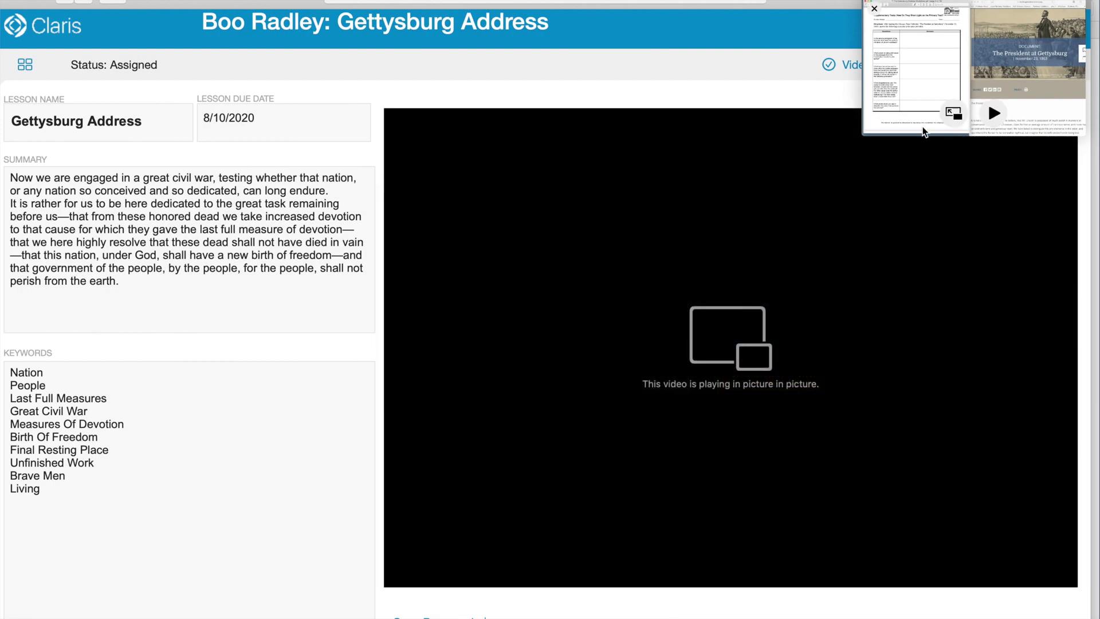
pyautogui.click(954, 113)
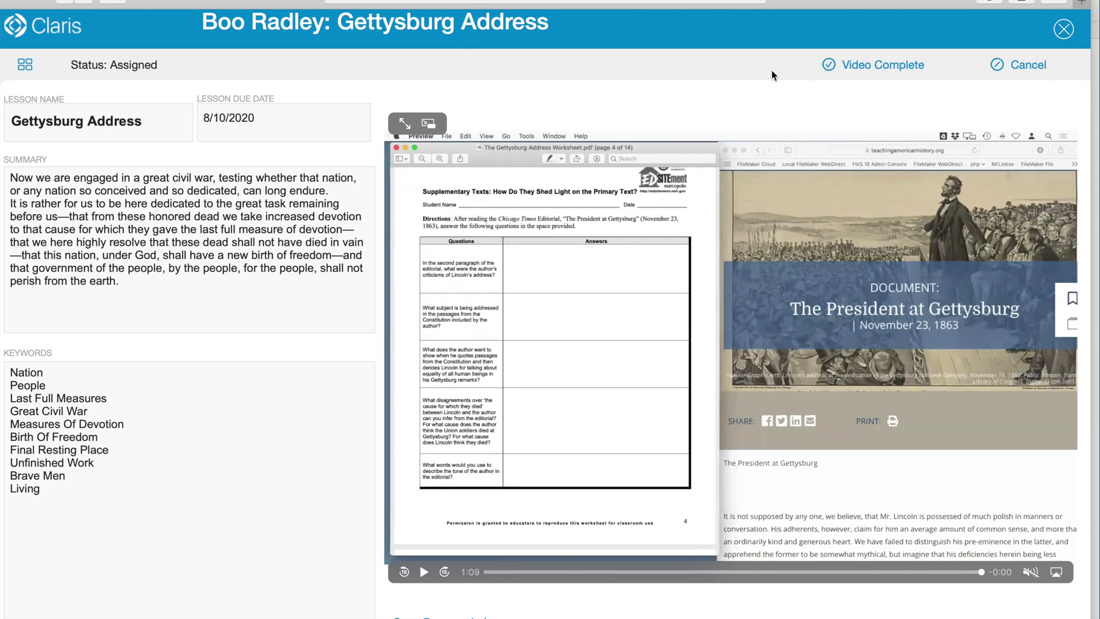
pyautogui.click(886, 66)
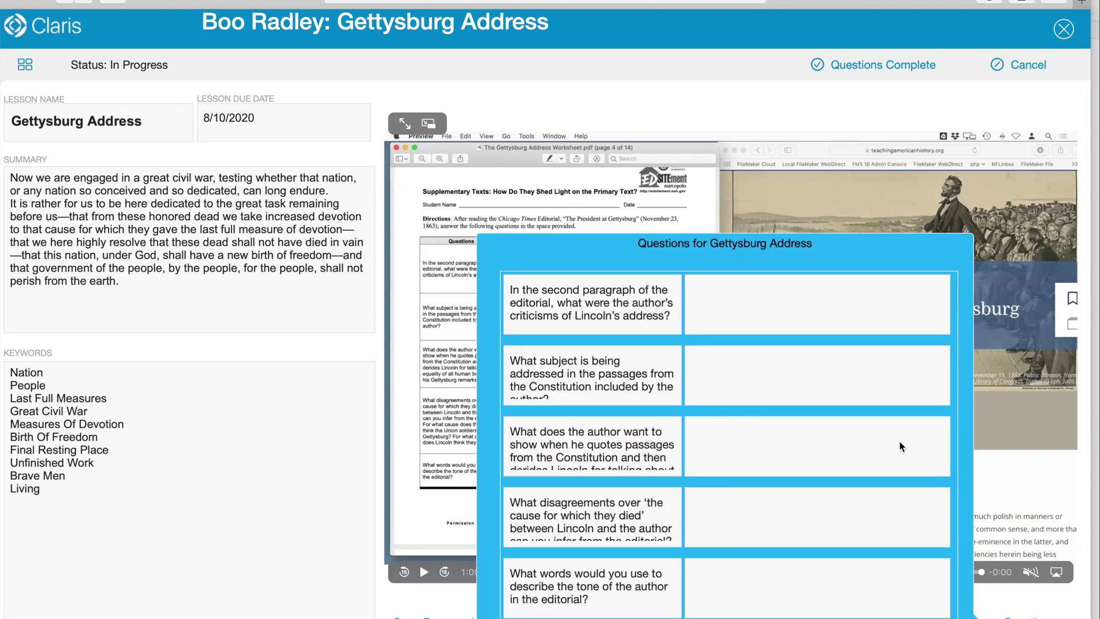
# Paste the first question's answer, mark the questions complete, and close the lesson
pyautogui.click(697, 284)
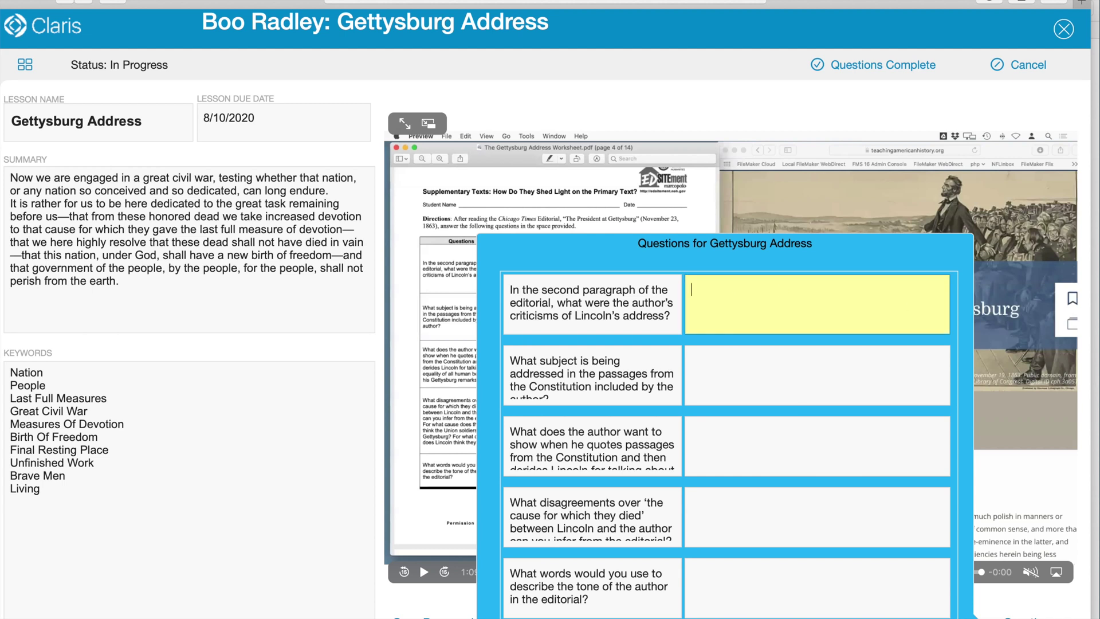
pyautogui.write('The author was impressed with Lincoln')
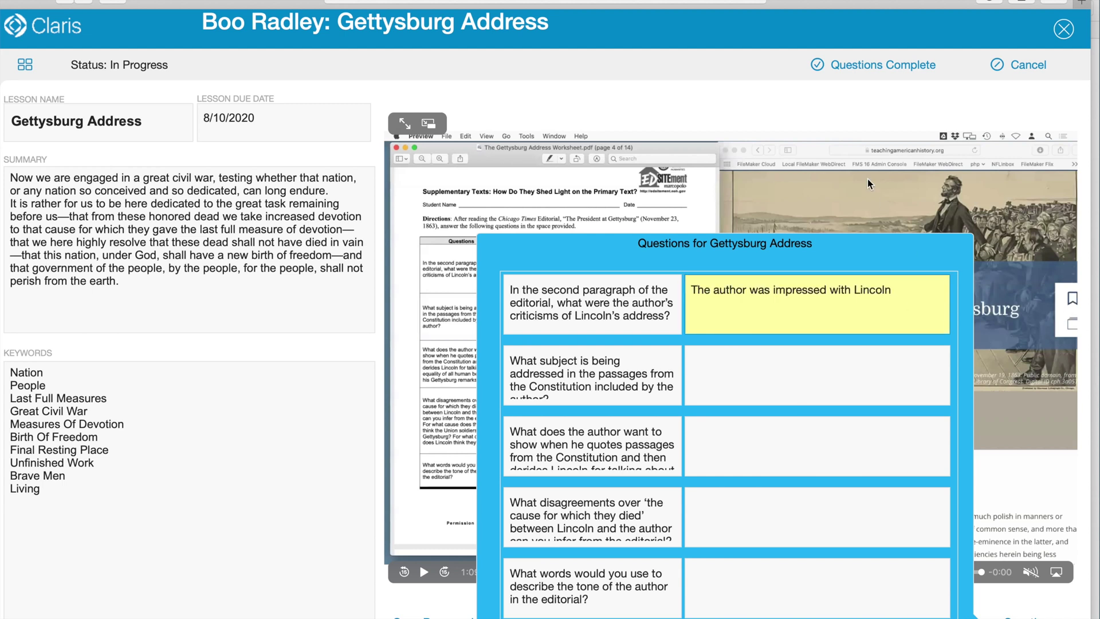
pyautogui.click(640, 99)
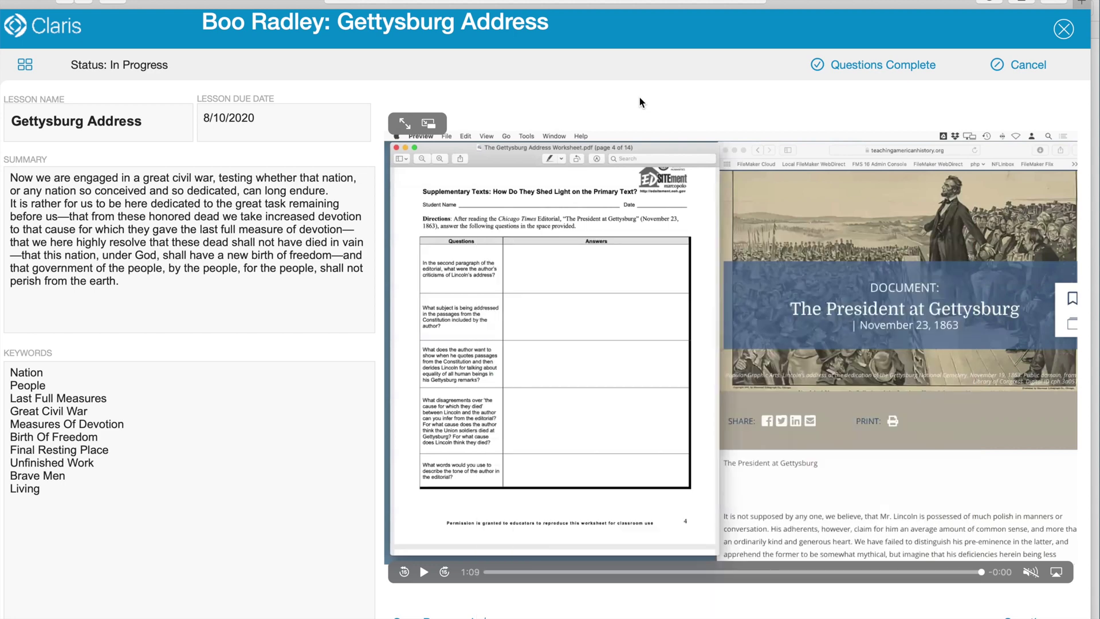
pyautogui.click(860, 65)
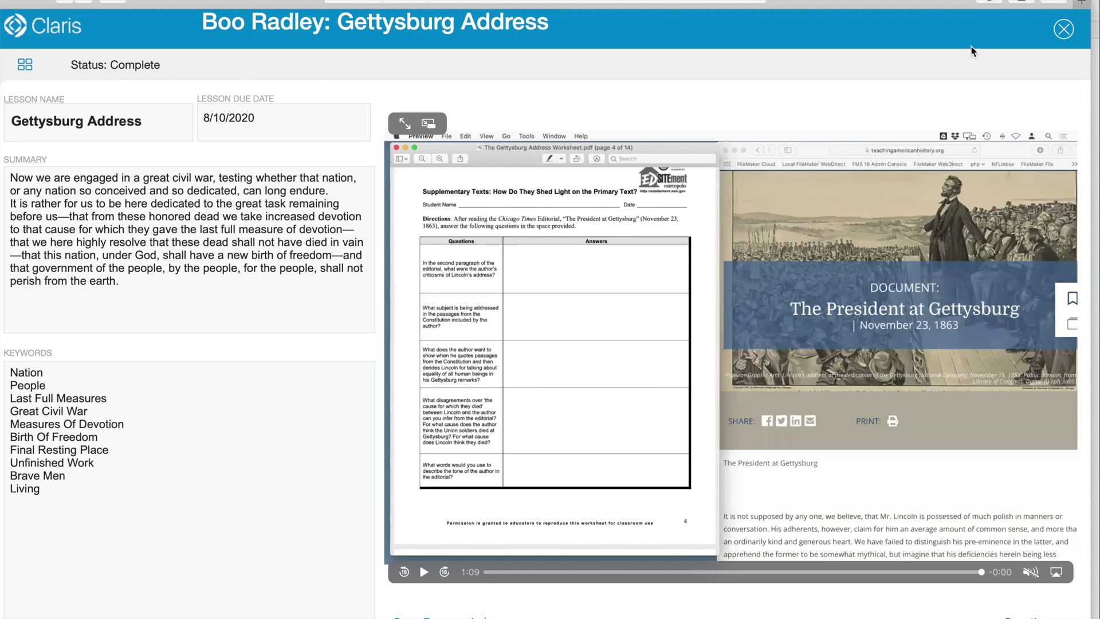
pyautogui.click(1064, 30)
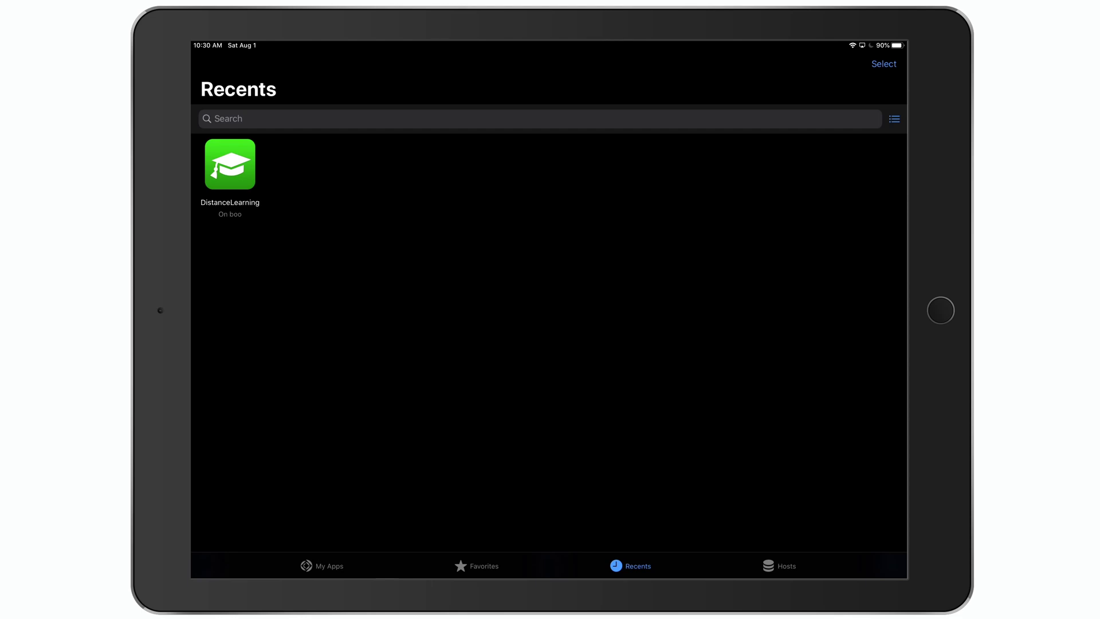
# Open DistanceLearning from Recents and fill in the Enter Student ID field
pyautogui.click(230, 164)
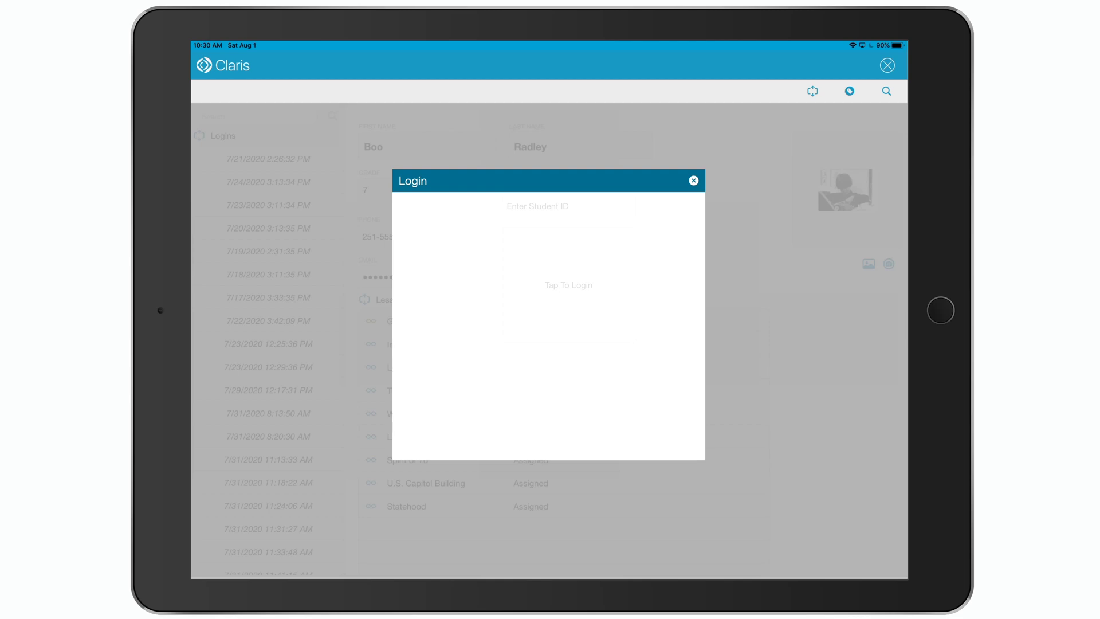
pyautogui.click(569, 207)
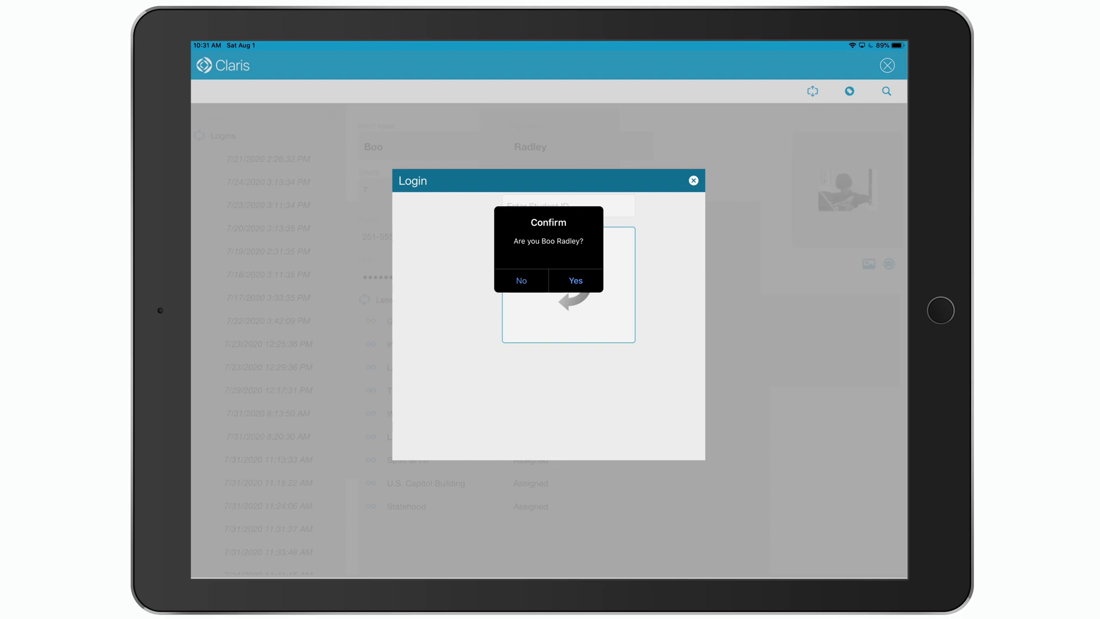
# Confirm the 'Are you…?' identity prompt with Yes and dismiss the mood check-in
pyautogui.click(576, 281)
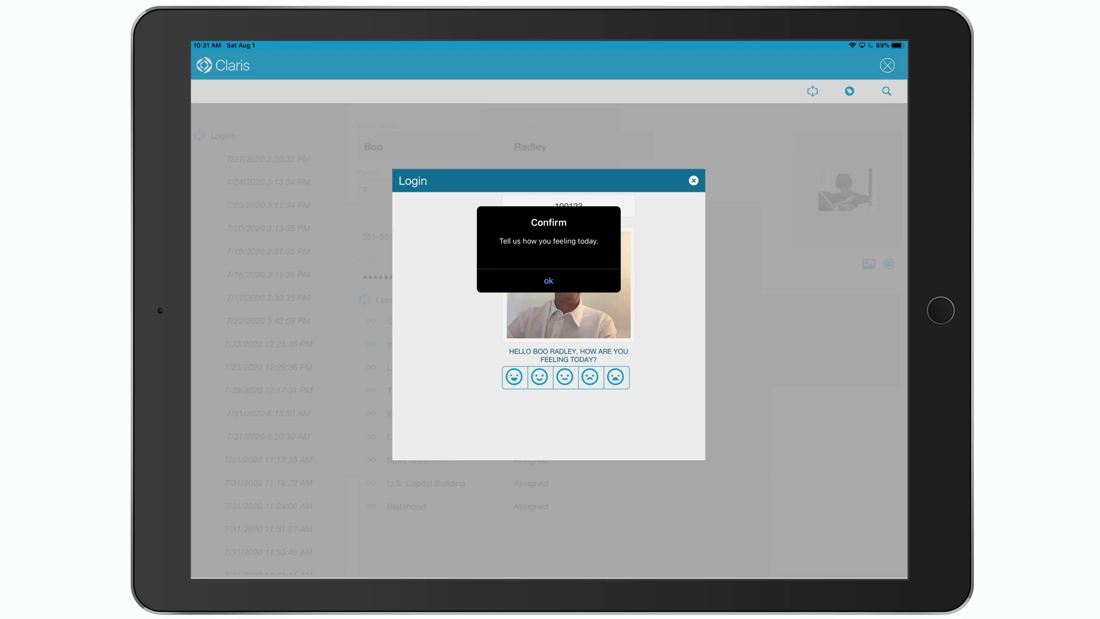
pyautogui.click(549, 280)
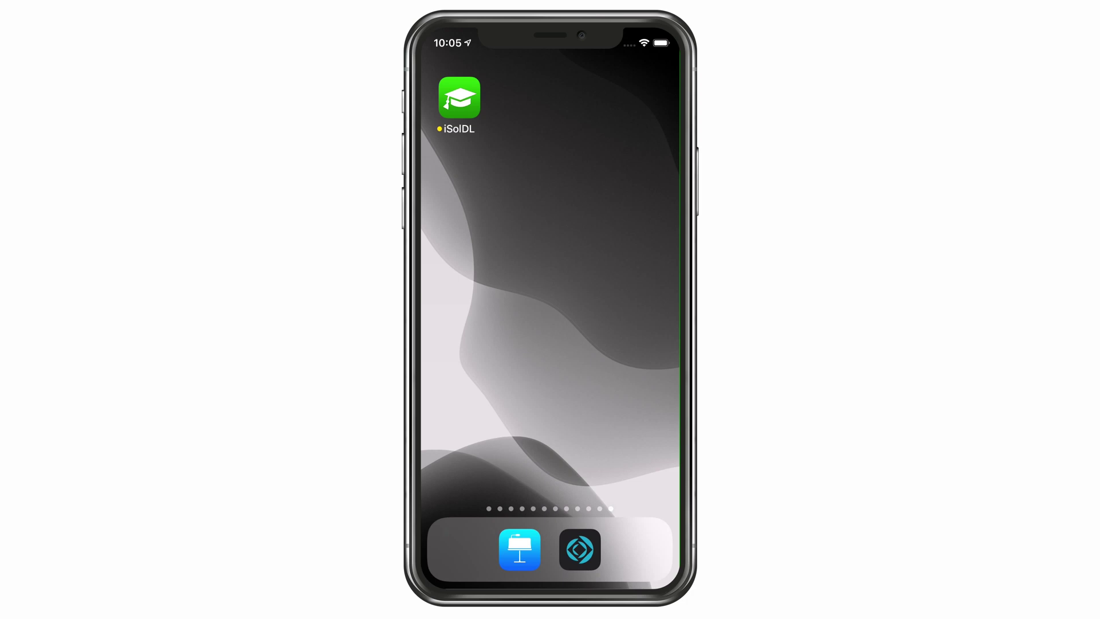
# Launch iSolDL and scroll down the Lesson Tracking list
pyautogui.click(459, 98)
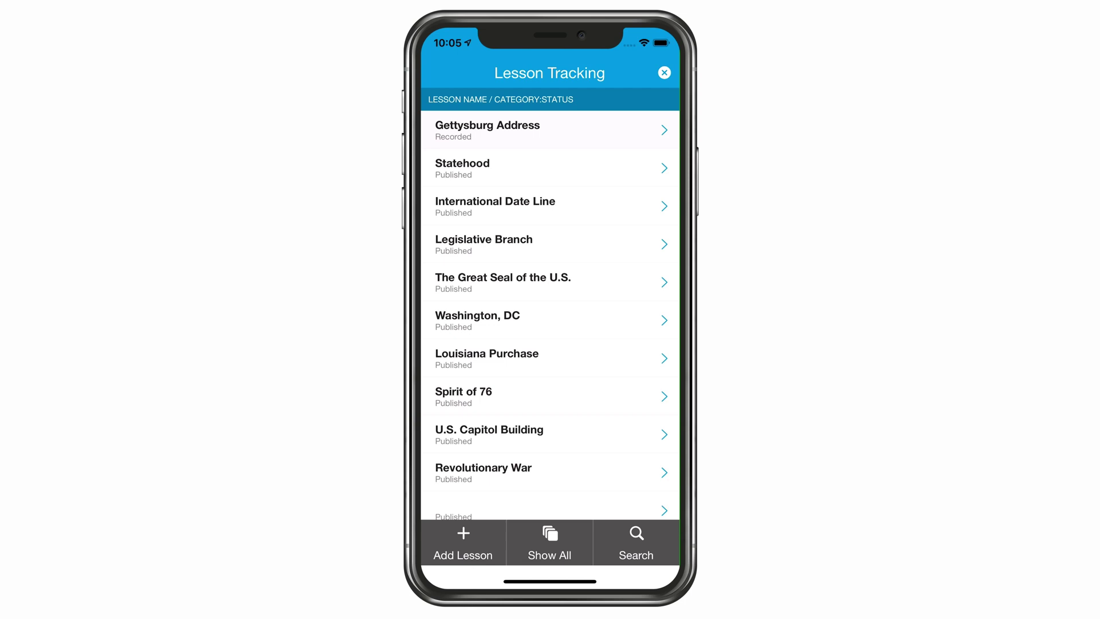
pyautogui.scroll(-5, 550, 315)
# Open the Gettysburg Address lesson: progress 48, status Recorded, due 8/10/2020, one assigned student
pyautogui.click(487, 130)
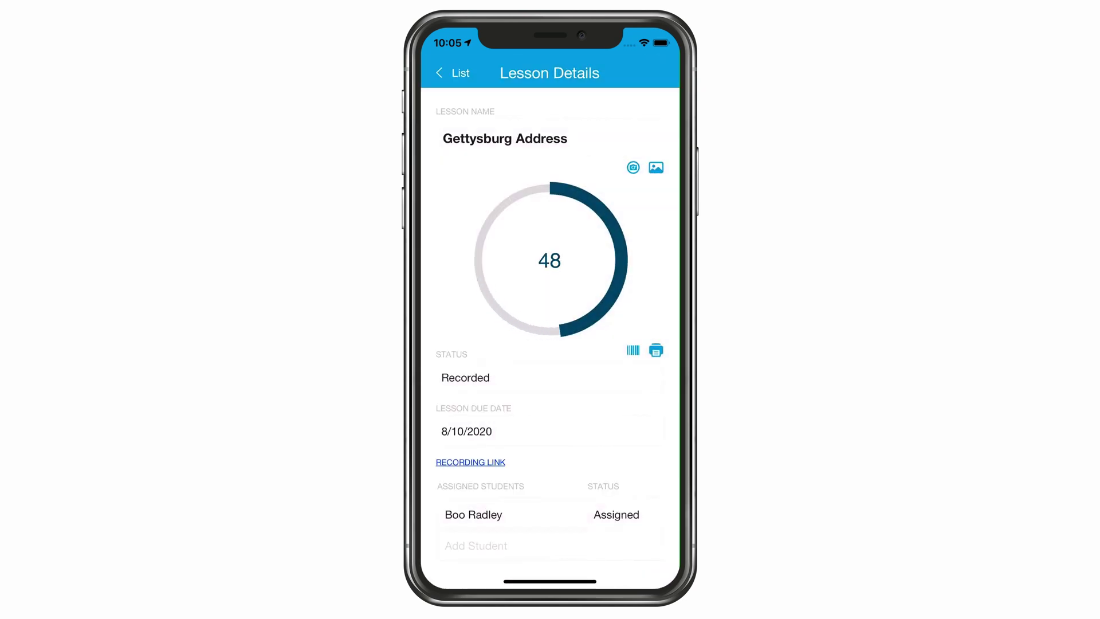